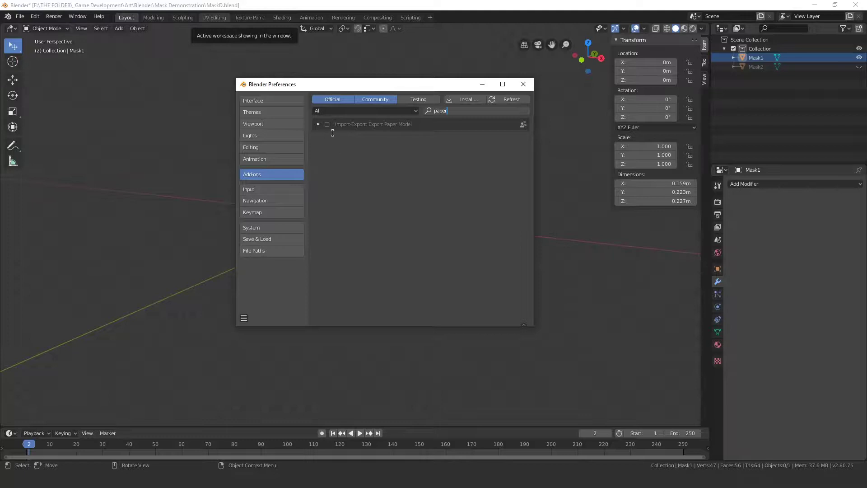
- Enable the Import-Export: Export Paper Model add-on and close the preferences
click(327, 125)
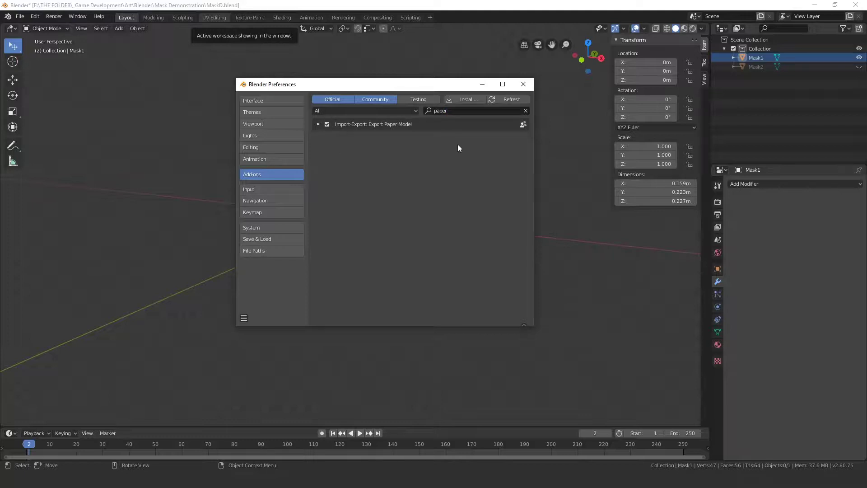
click(524, 84)
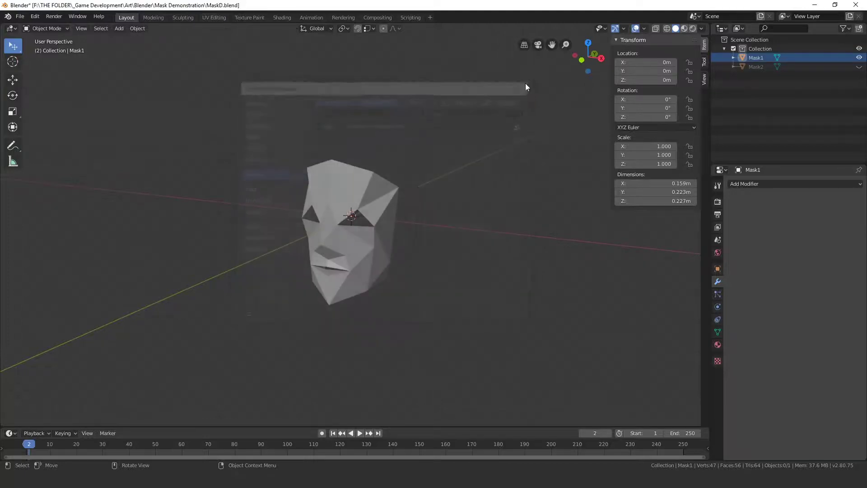
- Export the selected mask as an A4 paper model PDF named mask.pdf in the Mask Demonstration folder
click(336, 187)
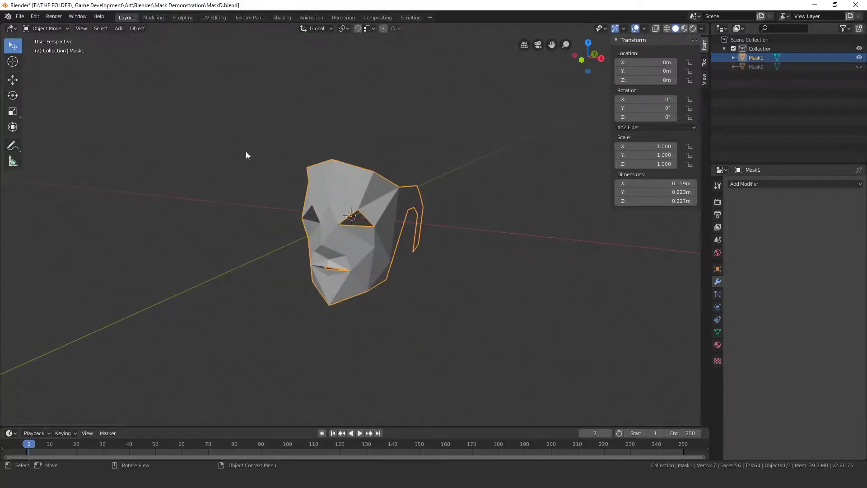
click(22, 17)
mouse_move(34, 148)
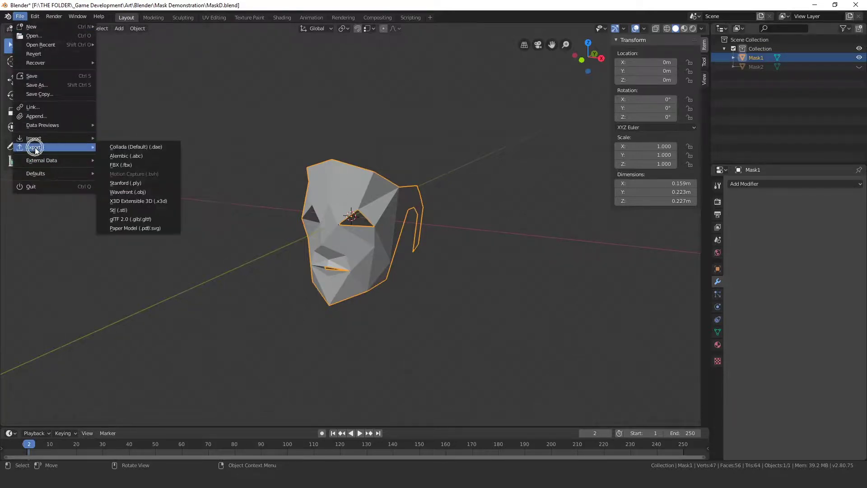
click(135, 228)
key(Right)
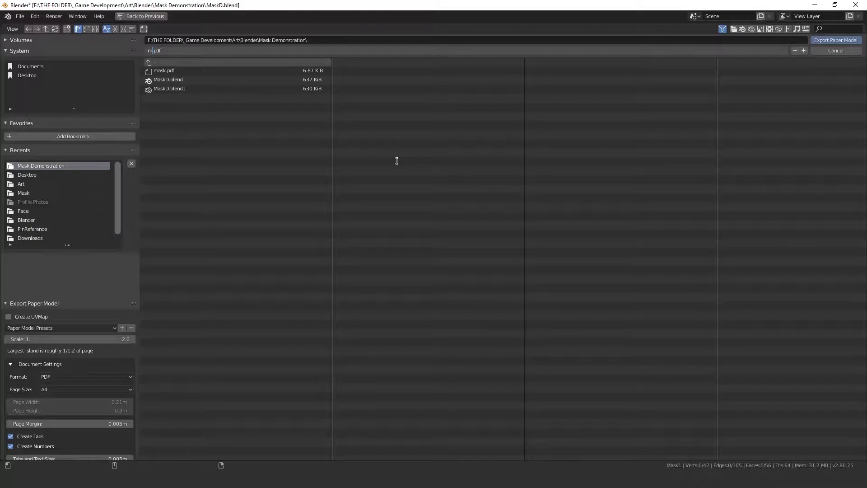
click(834, 40)
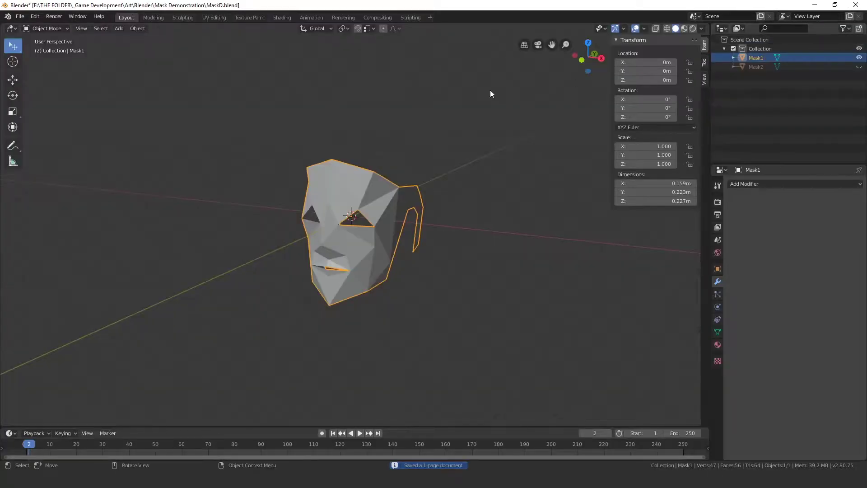
- Switch to the file browser, open the exported mask.pdf and examine the whole page of unfolded islands, closing it when done
click(271, 353)
middle_drag(271, 354, 575, 290)
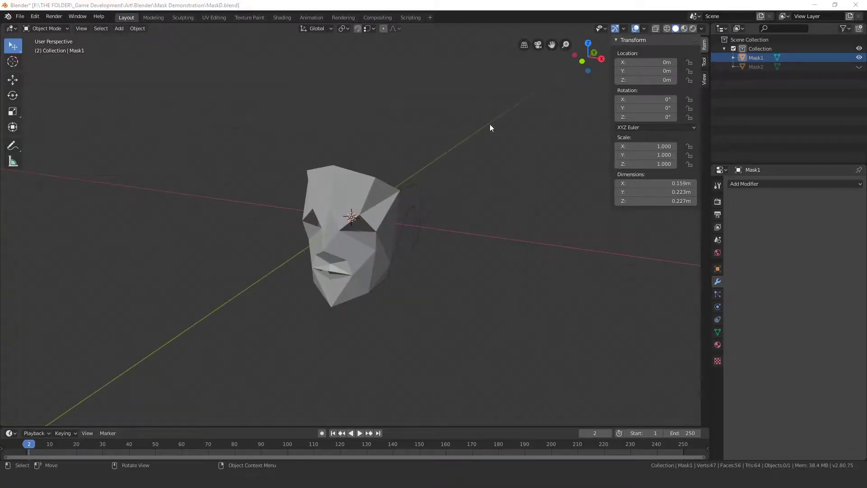
middle_drag(511, 178, 193, 132)
click(99, 479)
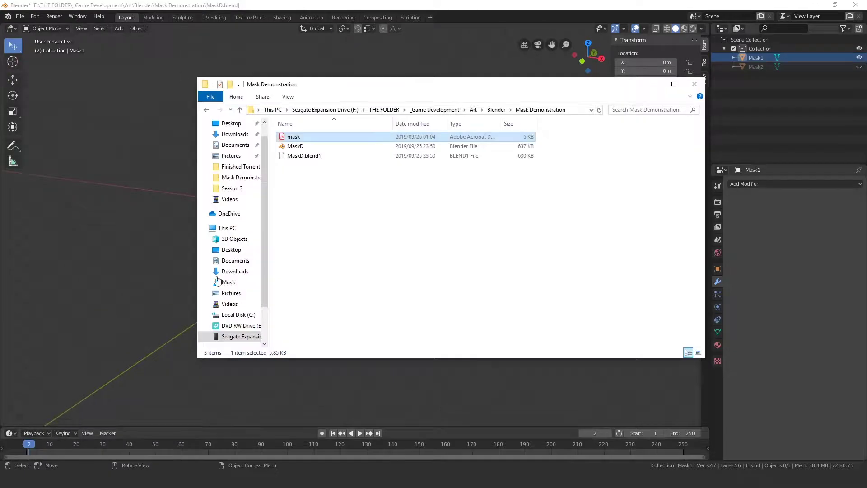
click(57, 442)
double_click(293, 137)
scroll(468, 233, down, 3)
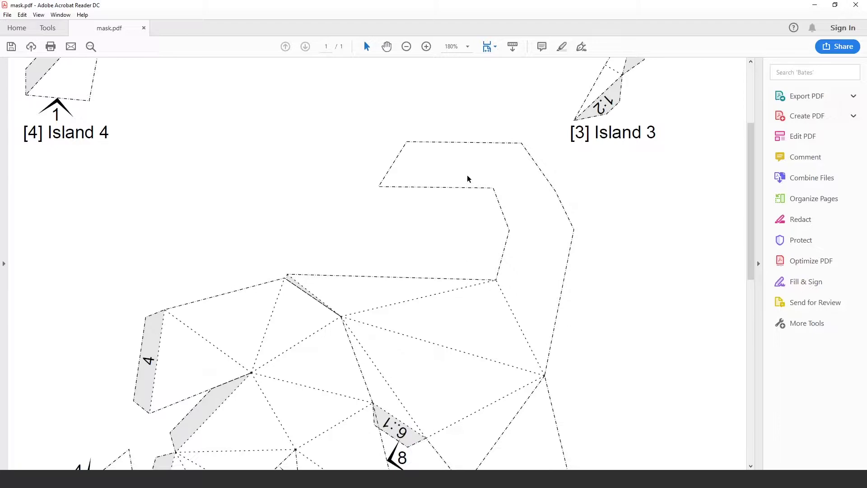
click(407, 46)
click(407, 46)
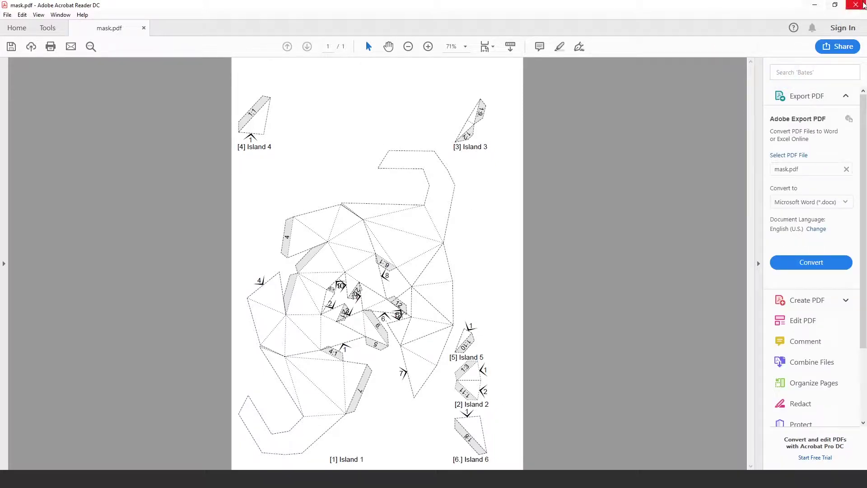
click(856, 5)
click(480, 257)
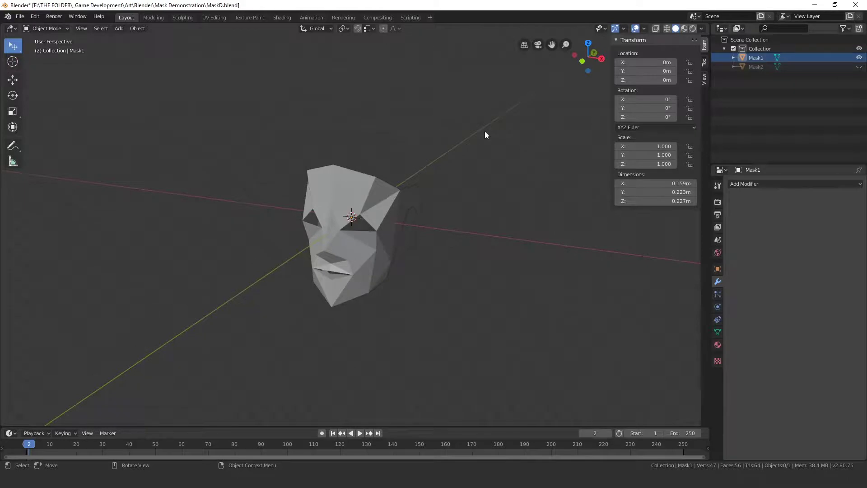
- Select the mask object and put it in Edit Mode with vertex selection
middle_drag(484, 131, 441, 127)
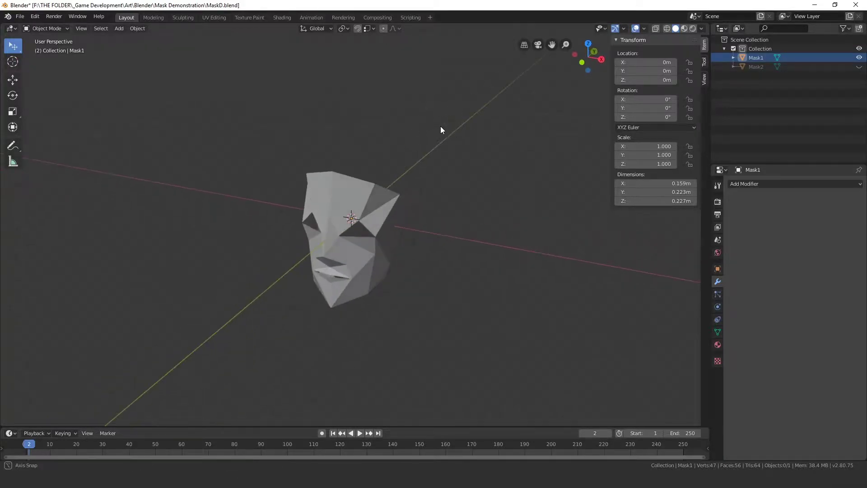
click(349, 192)
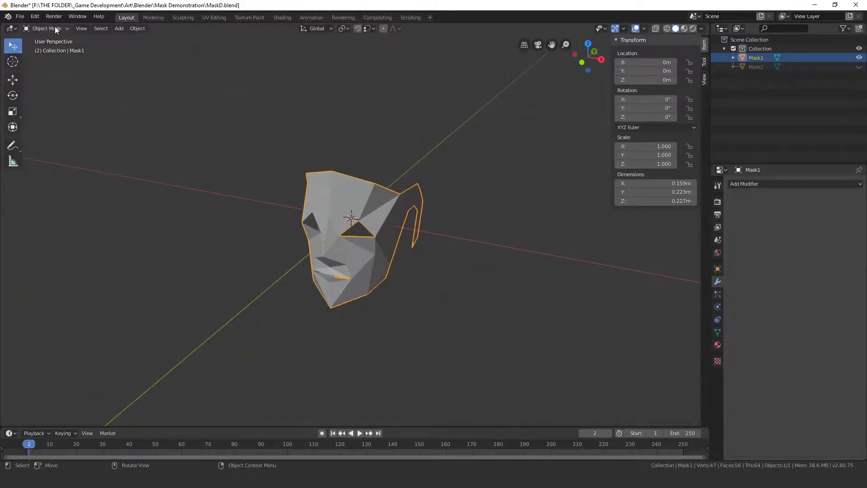
click(82, 51)
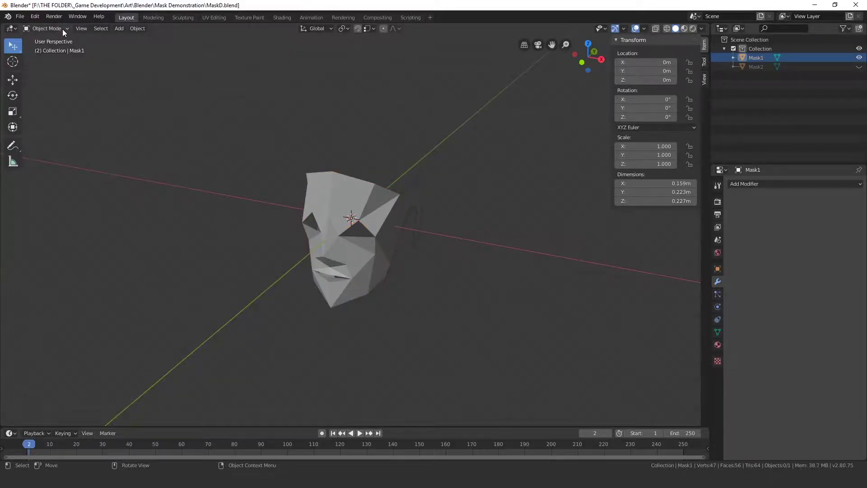
click(348, 213)
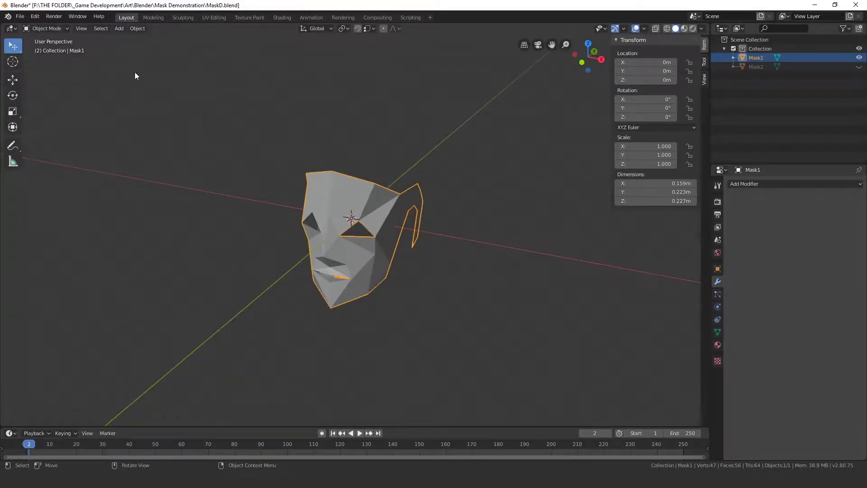
click(48, 28)
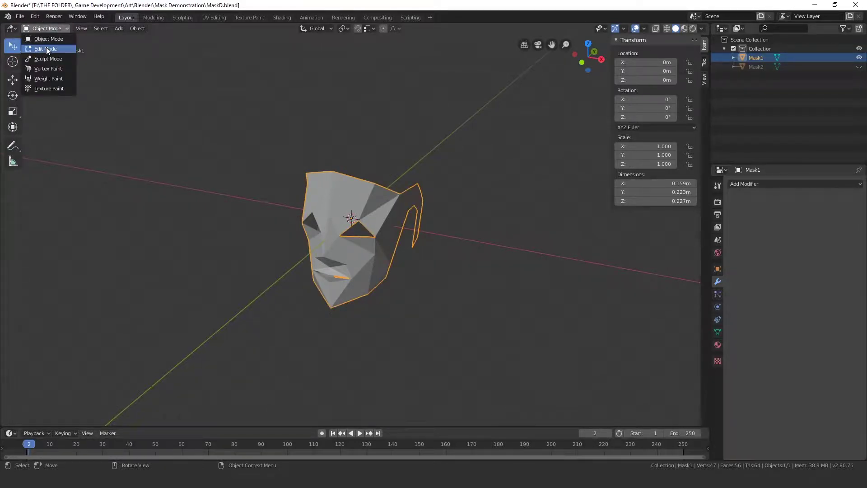
click(46, 47)
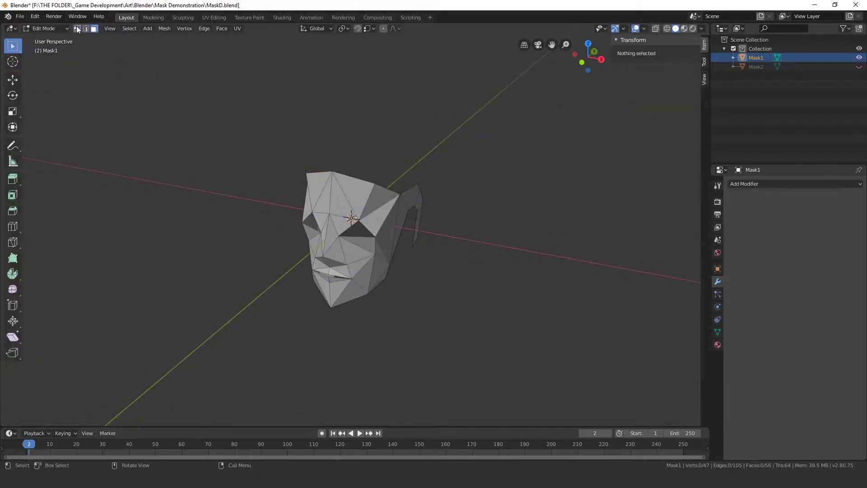
click(77, 30)
- Mark the edge from the mask's temple beside the ear hook to the upper point of the nearby eye hole as a seam
middle_drag(280, 167, 316, 212)
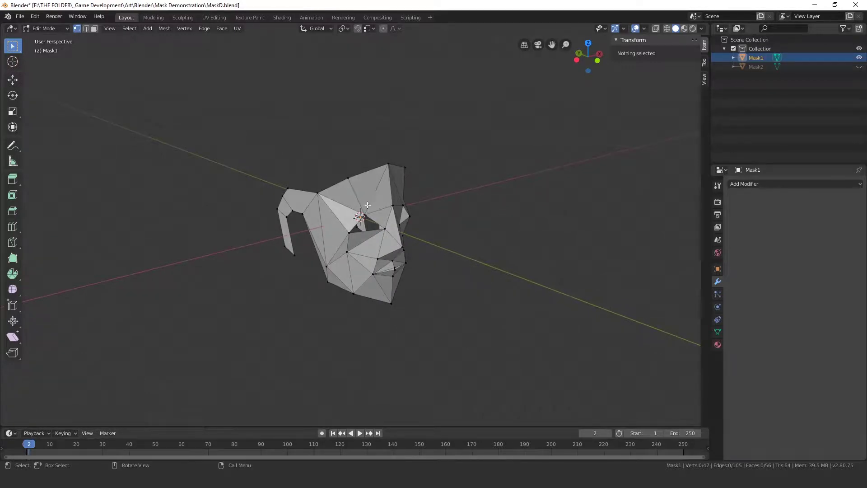
middle_drag(367, 205, 355, 192)
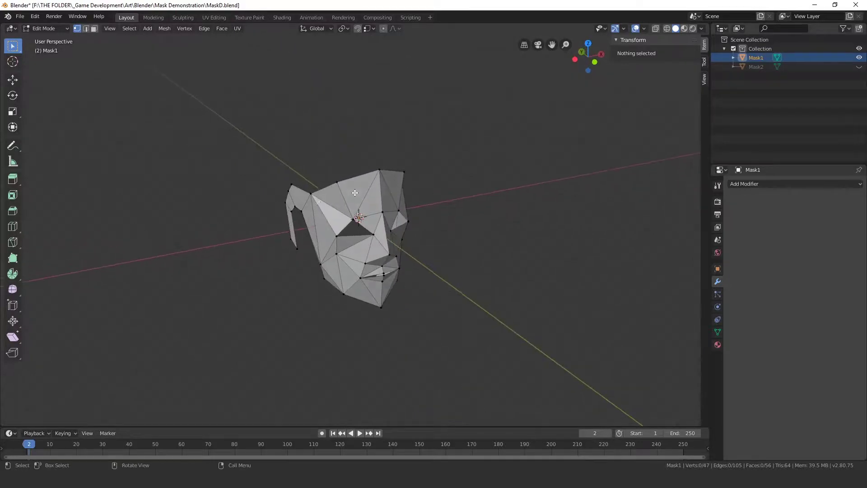
click(311, 194)
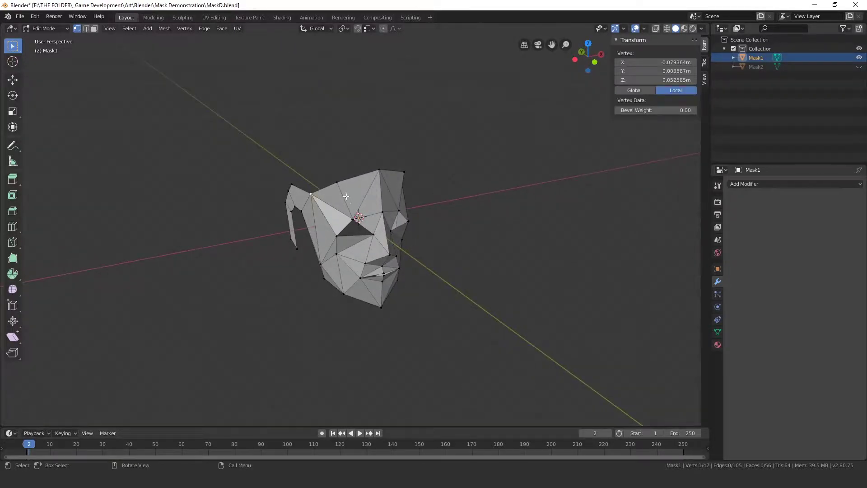
middle_drag(340, 190, 357, 223)
shift+click(335, 209)
middle_drag(292, 232, 270, 288)
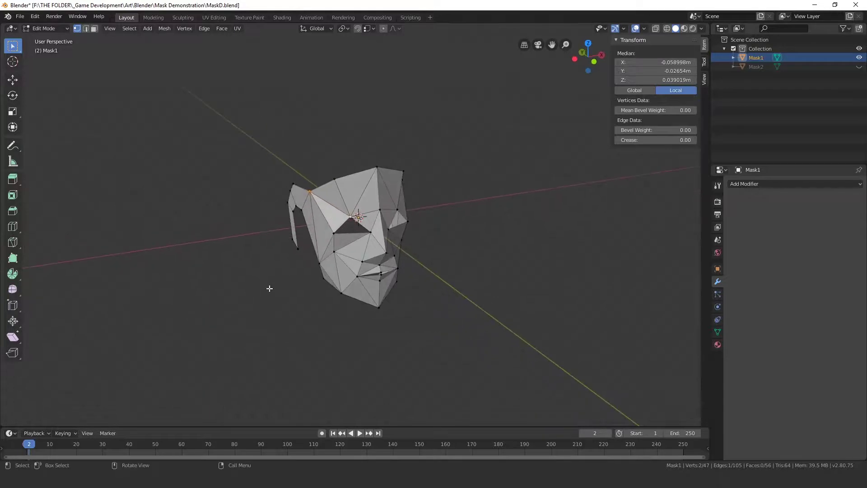
key(ctrl+e)
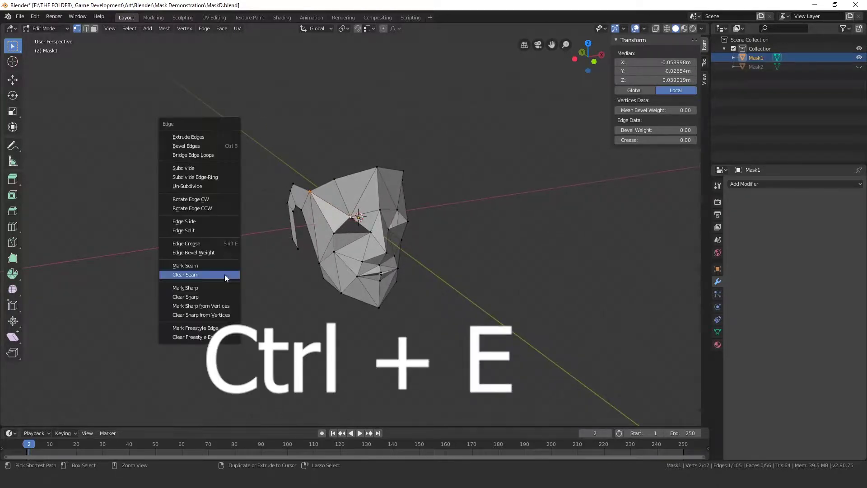
click(195, 266)
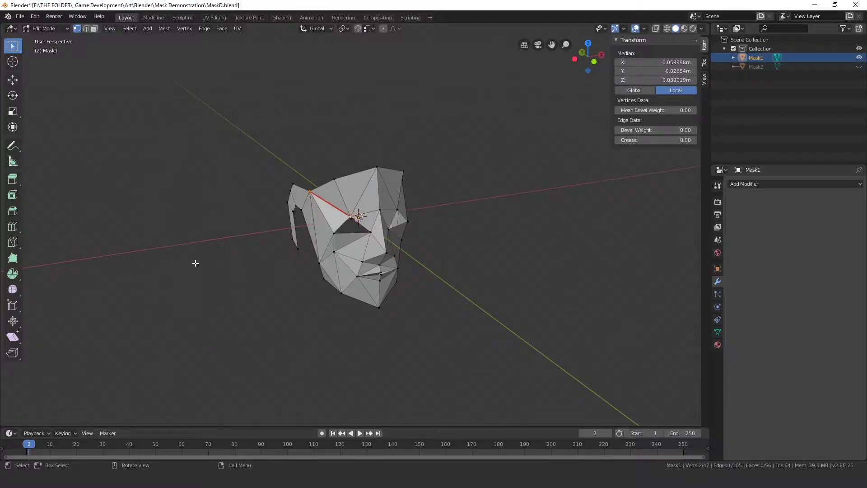
- Mark a seam from the first eye's upper point down to the nose tip and up past the other eye to the opposite temple
click(272, 148)
middle_drag(284, 211, 312, 203)
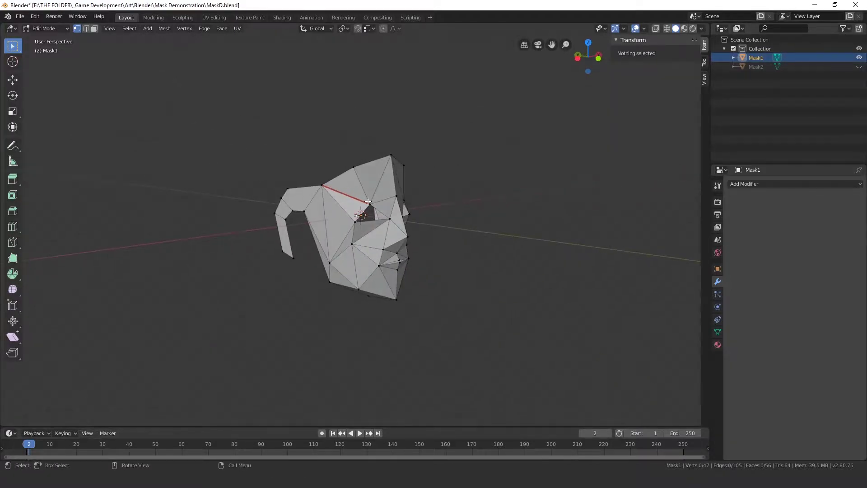
middle_drag(403, 239, 347, 218)
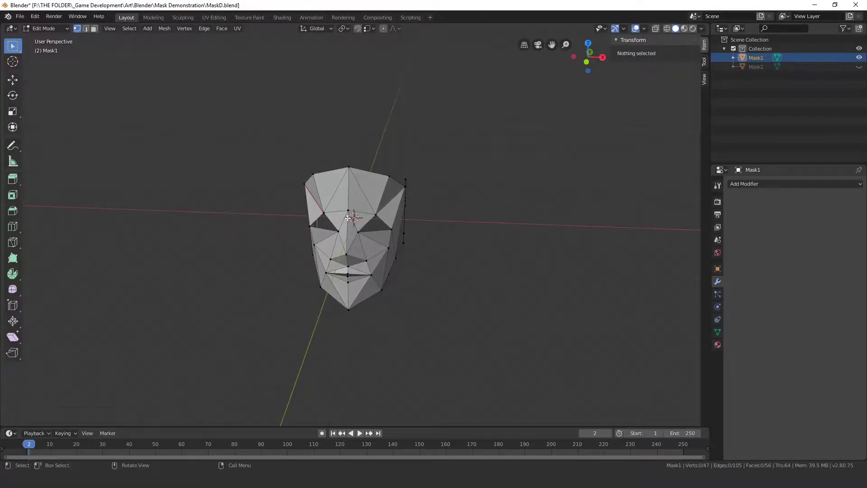
middle_drag(317, 184, 353, 237)
middle_drag(331, 173, 370, 180)
middle_drag(336, 240, 331, 208)
click(329, 207)
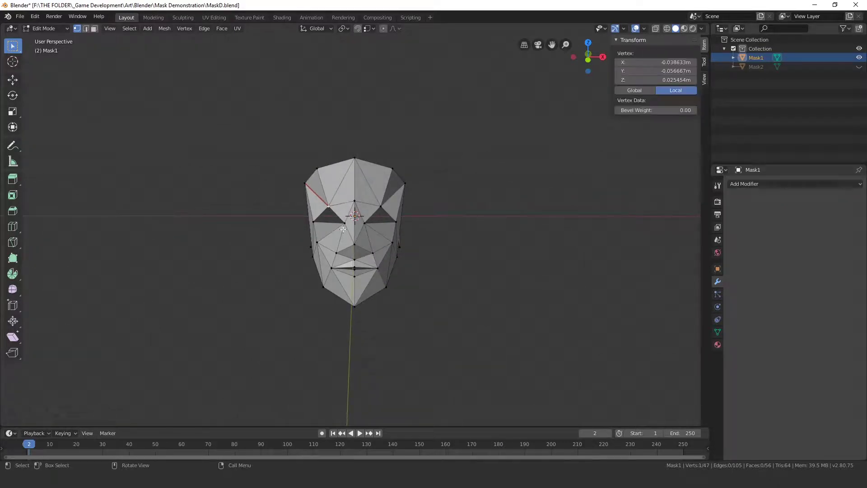
shift+click(345, 222)
shift+click(336, 253)
shift+click(331, 268)
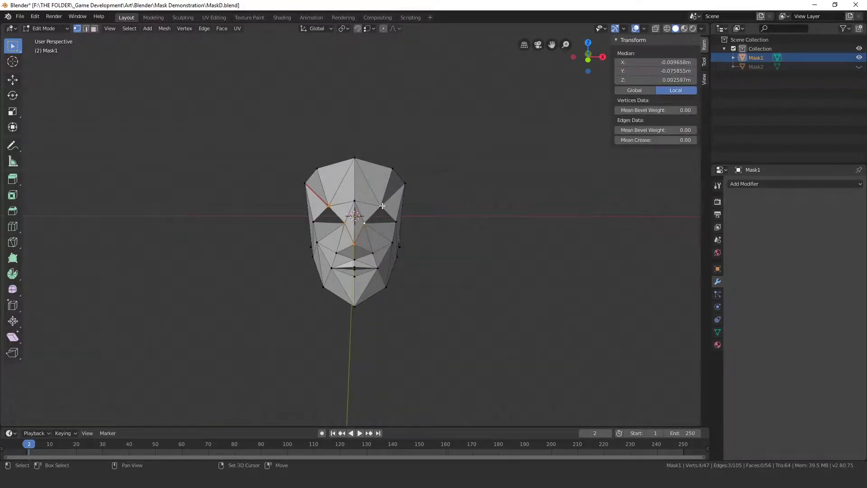
shift+click(317, 242)
middle_drag(383, 207, 399, 197)
shift+click(399, 197)
middle_drag(385, 250, 398, 244)
key(ctrl+e)
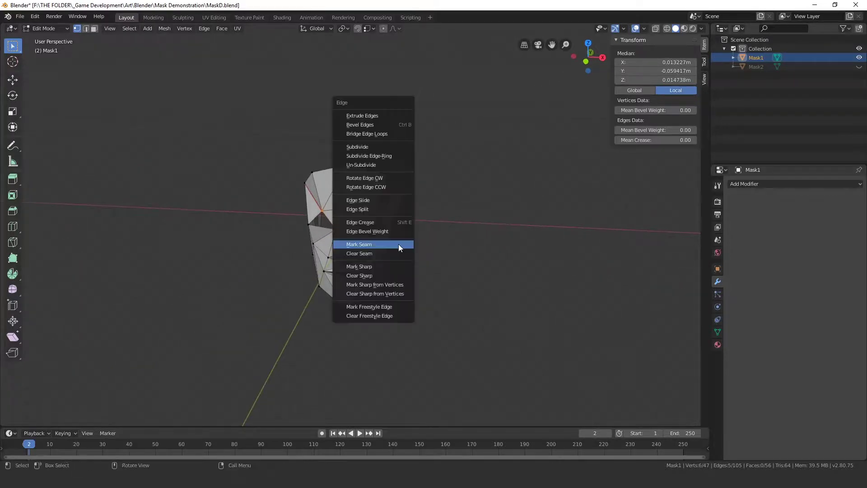
click(373, 244)
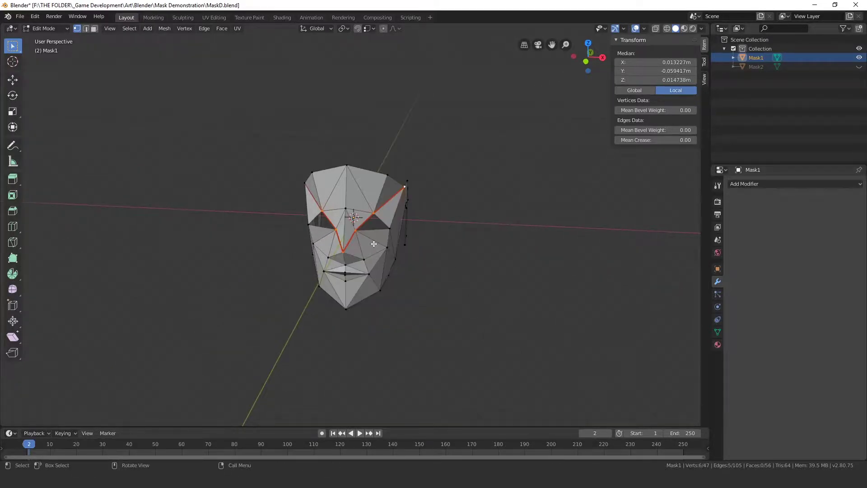
middle_drag(373, 244, 479, 253)
key(alt+a)
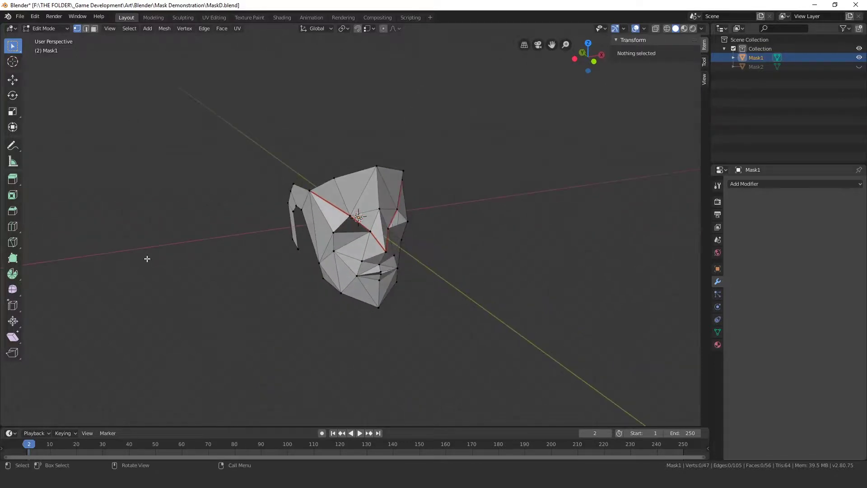
- Check the piece enclosed by the seams by selecting the forehead and nose-bridge faces in face mode and clearing the selection
click(94, 28)
click(333, 201)
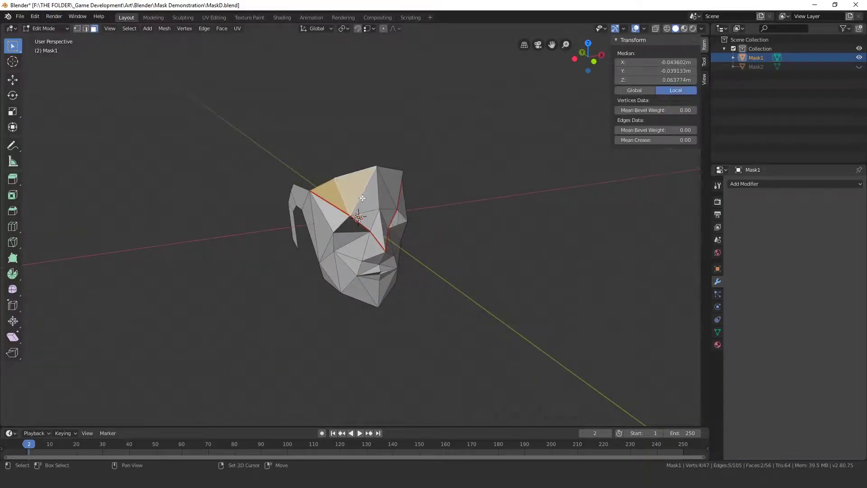
shift+click(364, 190)
shift+click(386, 199)
shift+click(383, 230)
shift+click(379, 229)
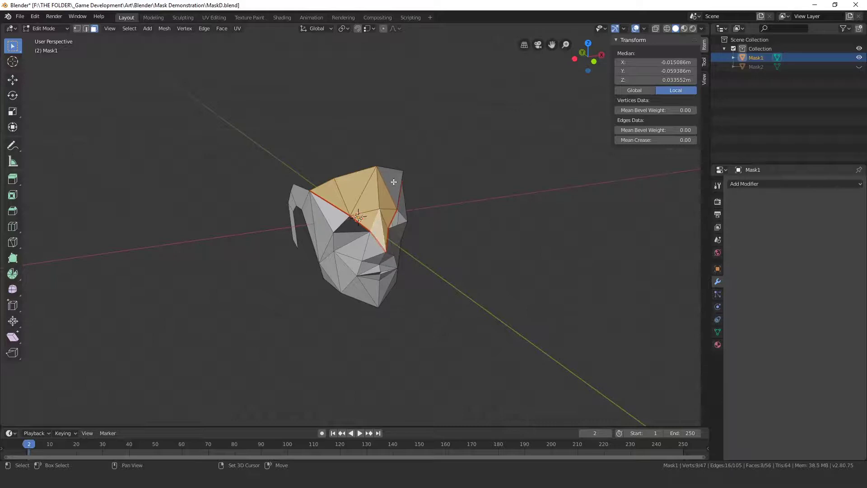
shift+click(394, 182)
middle_drag(404, 199, 345, 204)
shift+click(383, 201)
middle_drag(445, 227, 369, 220)
middle_drag(464, 213, 346, 239)
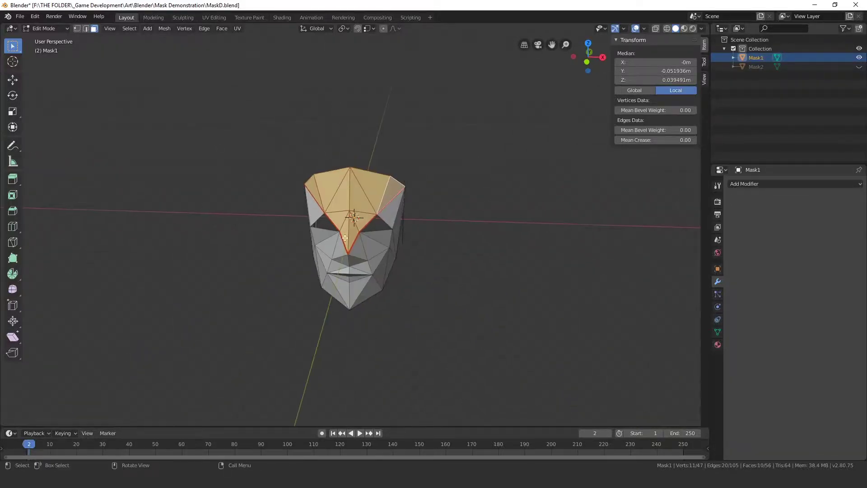
key(alt+a)
middle_drag(247, 136, 292, 139)
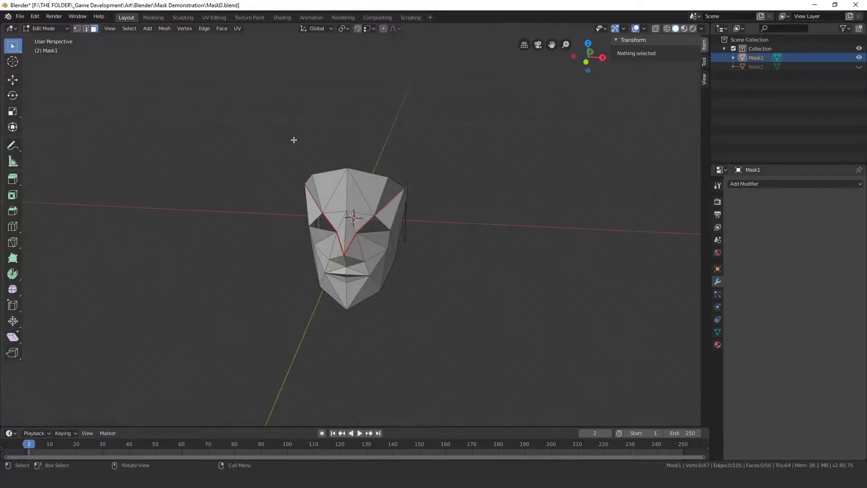
- Save the MaskD.blend file and return the mask to Object Mode
key(ctrl+s)
key(Tab)
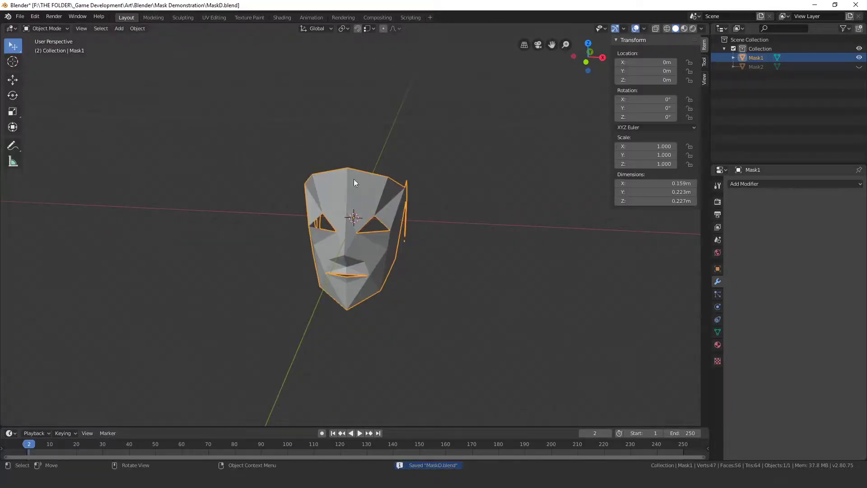
- Export the mask from Object Mode as a paper model PDF, overwriting mask.pdf in the Mask Demonstration folder
key(Tab)
click(61, 30)
click(48, 38)
key(alt+a)
middle_drag(182, 157, 284, 109)
key(a)
middle_drag(229, 147, 85, 81)
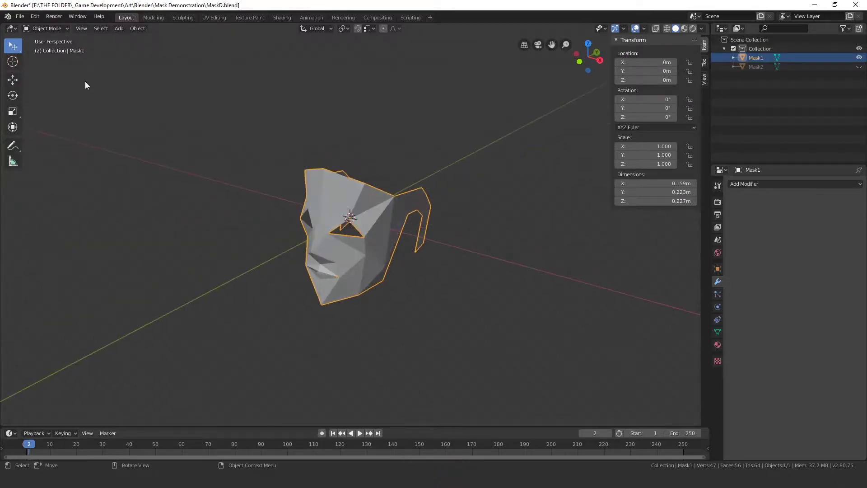
click(21, 17)
mouse_move(39, 149)
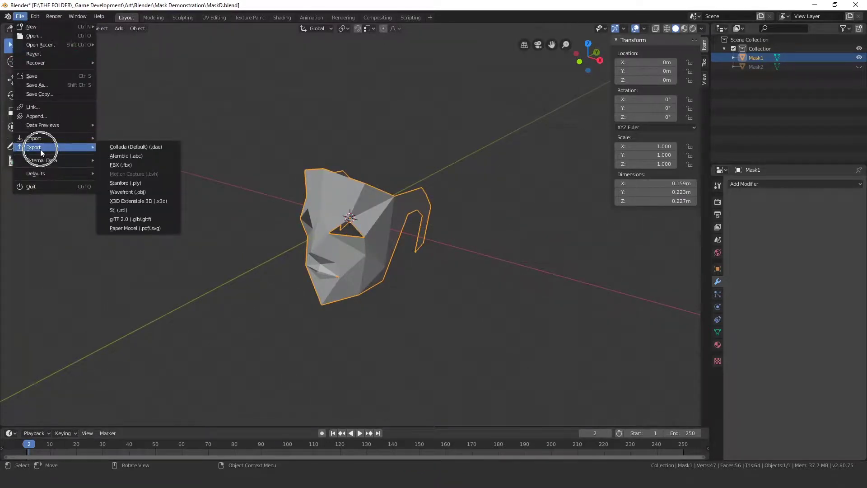
click(130, 228)
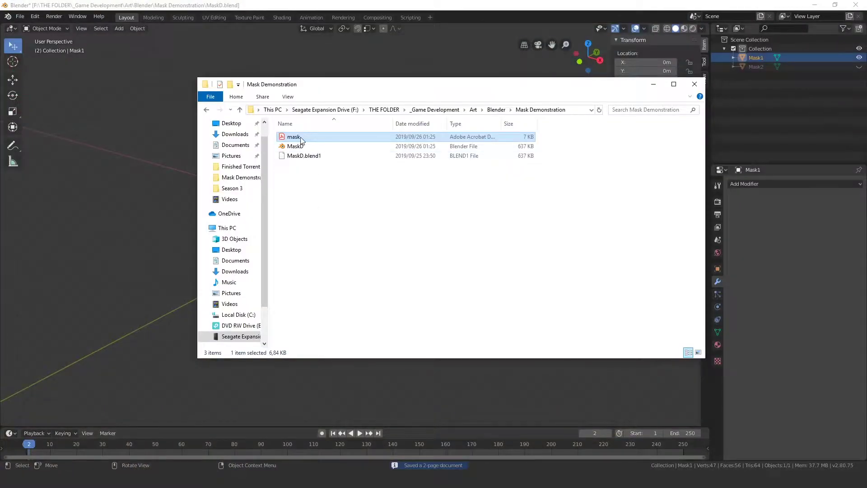
- Open the exported mask.pdf in Acrobat Reader and compare its islands on both pages with the mask's seams
double_click(303, 137)
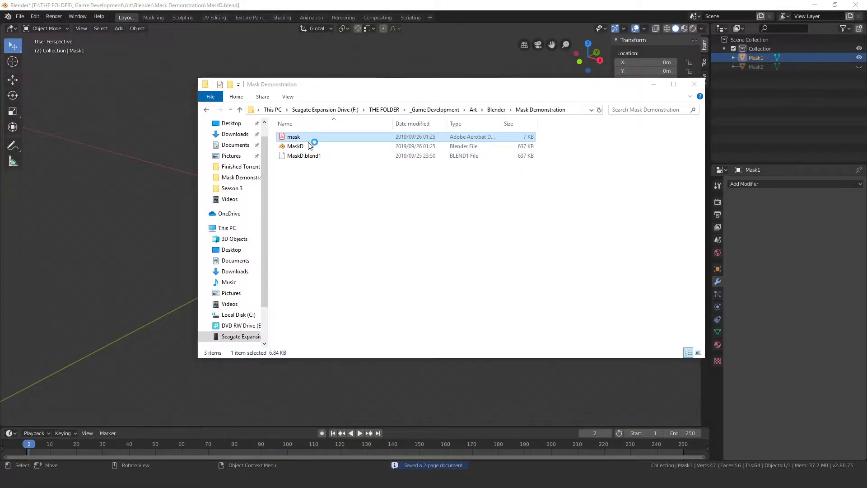
scroll(393, 172, down, 3)
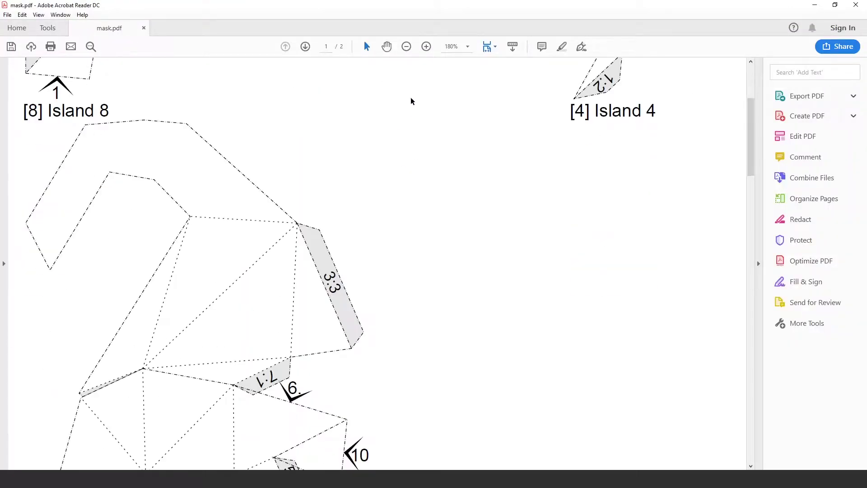
click(406, 46)
scroll(395, 257, down, 8)
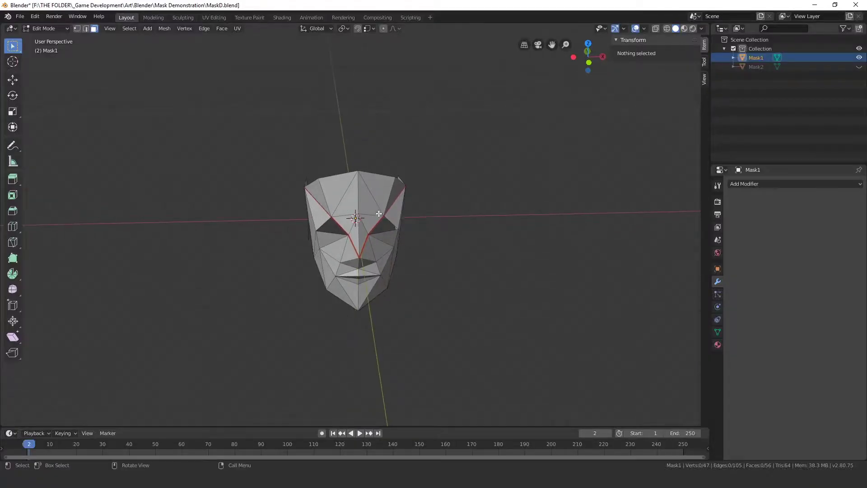
mouse_move(396, 192)
middle_down()
mouse_move(369, 192)
mouse_move(406, 194)
middle_up()
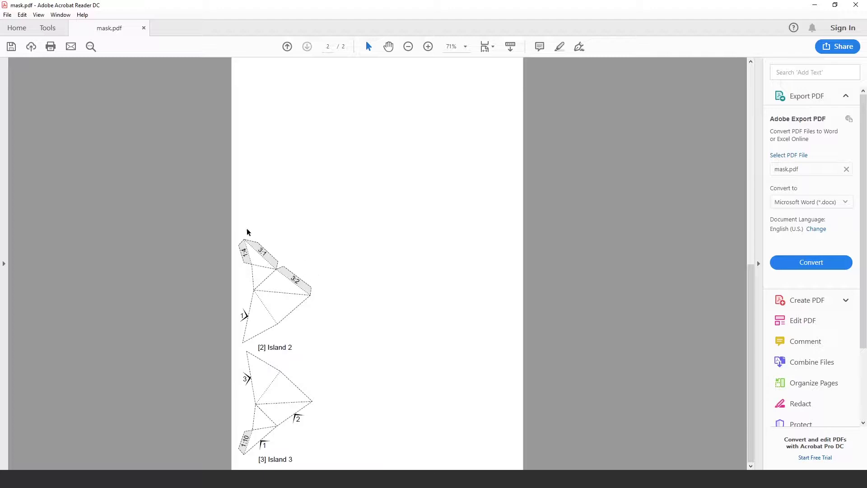
click(284, 418)
click(277, 290)
- Switch back to Blender and clear the two seam edges running from the inner eye corners to the nose tip
click(131, 478)
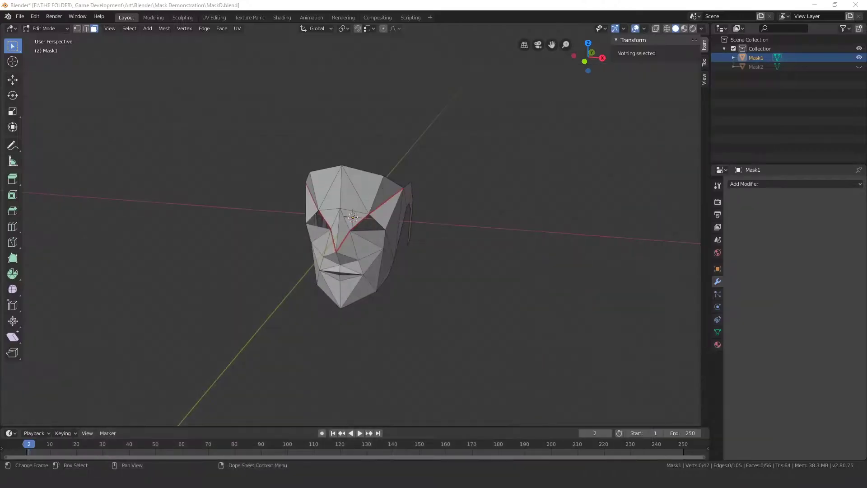
click(332, 237)
middle_drag(332, 237, 361, 237)
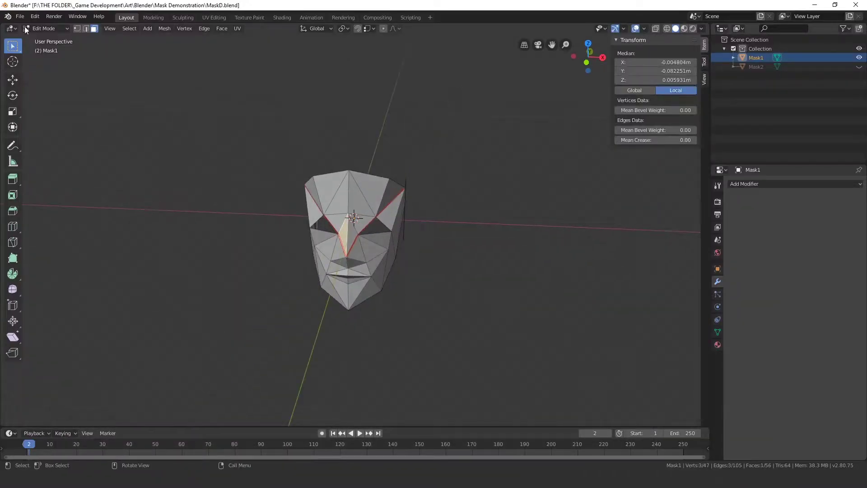
click(78, 28)
middle_drag(429, 228, 345, 191)
middle_drag(450, 262, 423, 243)
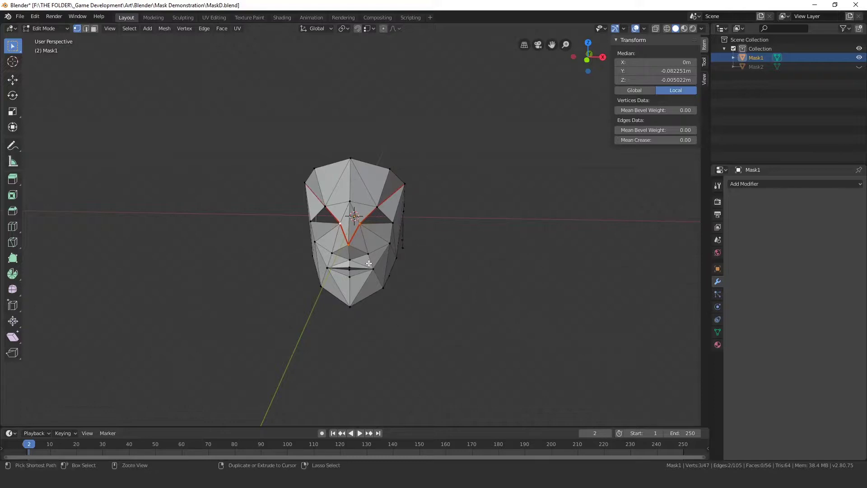
key(ctrl+e)
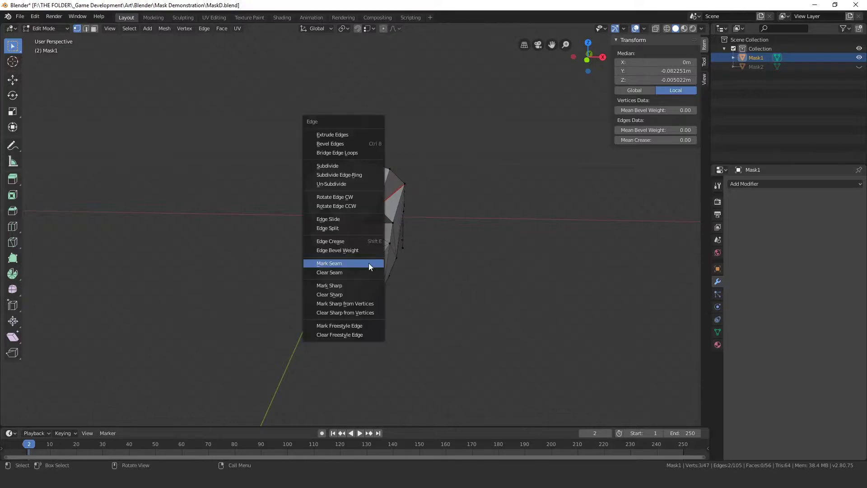
click(334, 273)
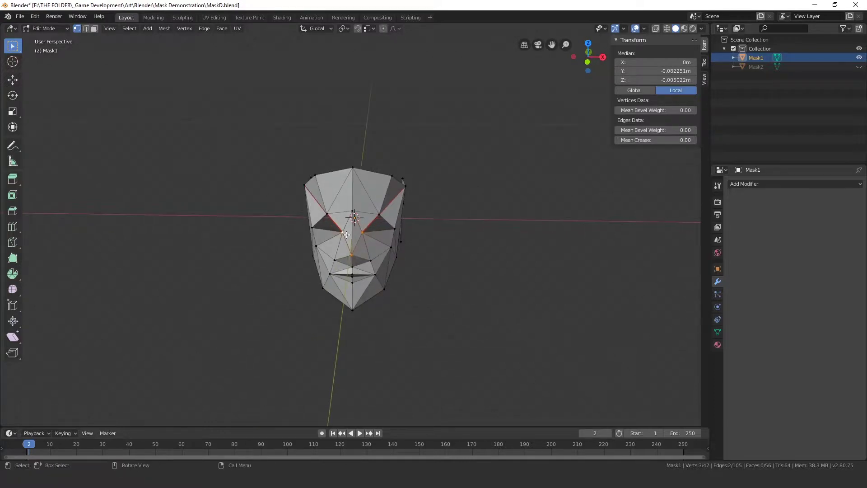
- Mark seams from both inner eye corners up to the central nose-bridge vertex, and save MaskD.blend
click(346, 234)
middle_drag(346, 235, 402, 234)
shift+click(379, 218)
key(ctrl+e)
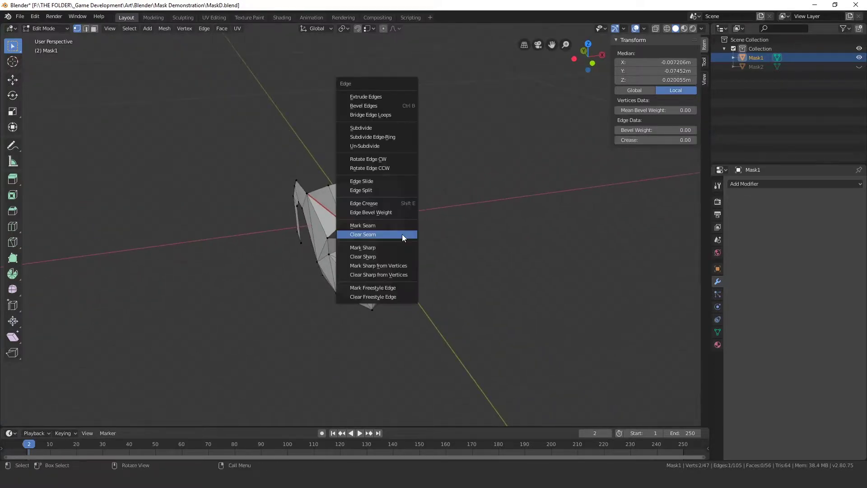
click(370, 226)
click(373, 219)
shift+click(371, 236)
key(ctrl+e)
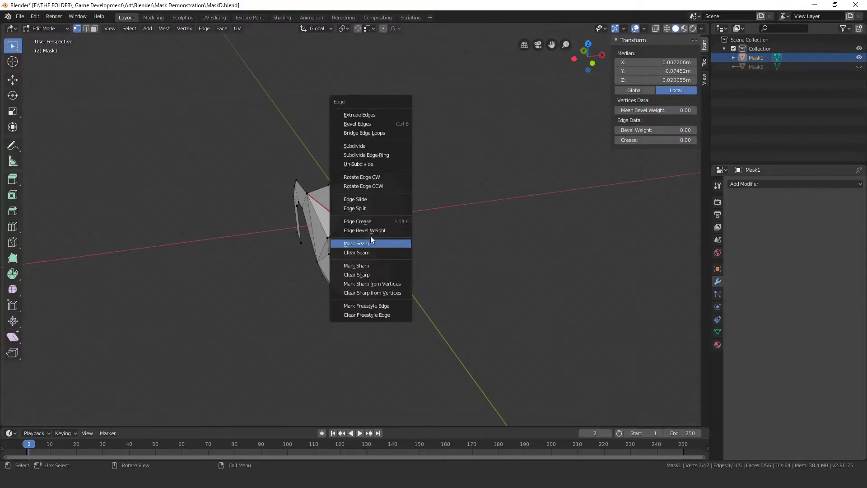
click(370, 243)
middle_drag(430, 251, 426, 251)
key(ctrl+s)
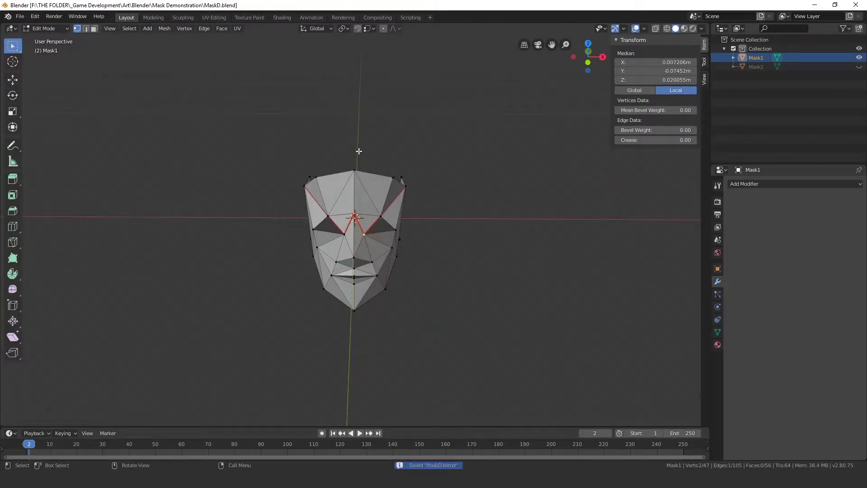
- Try to export the re-seamed mask from Object Mode as a paper model over the existing mask.pdf
key(Tab)
click(20, 17)
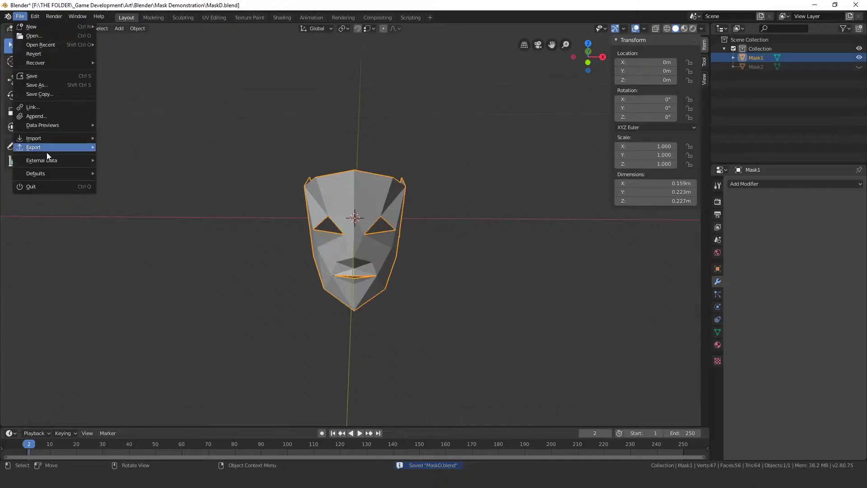
mouse_move(47, 149)
click(145, 225)
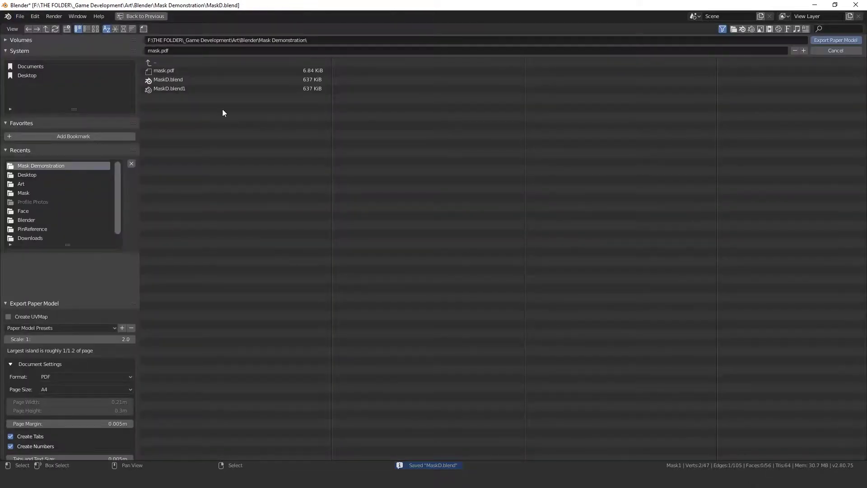
click(164, 71)
click(827, 40)
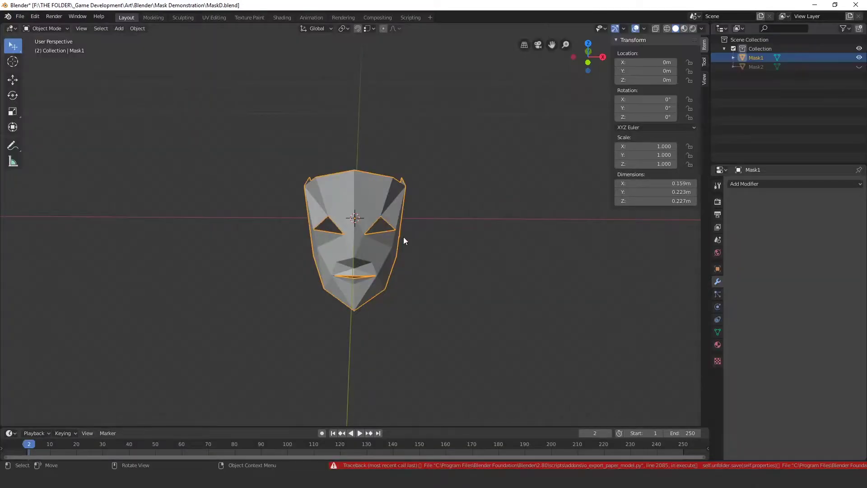
- Switch to Acrobat Reader and close mask.pdf without saving changes
key(alt+Tab)
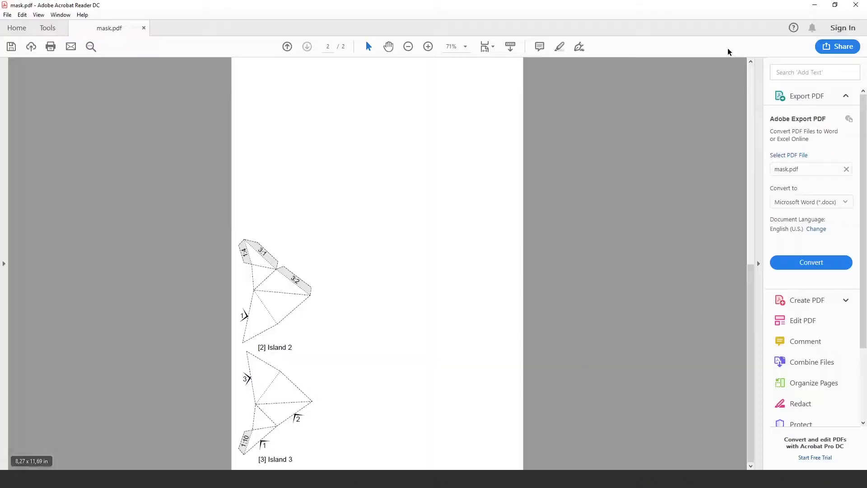
click(855, 5)
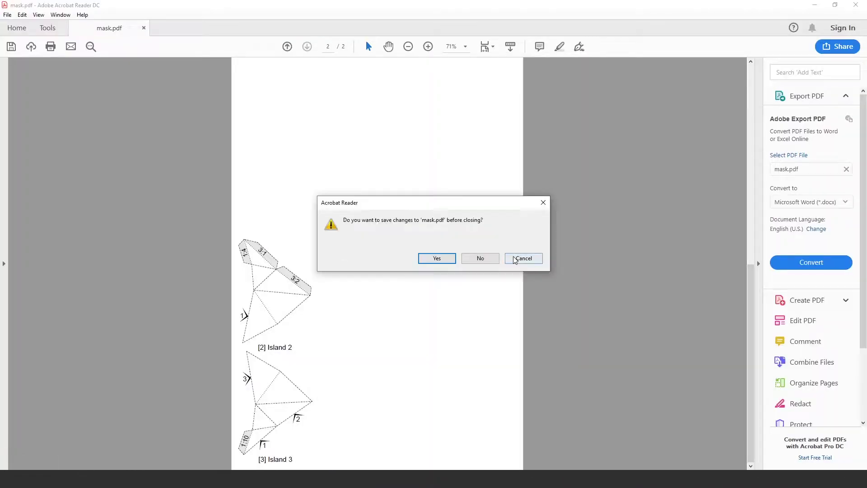
click(480, 258)
- Export the mask again as an A4 paper model PDF, overwriting mask.pdf
click(21, 17)
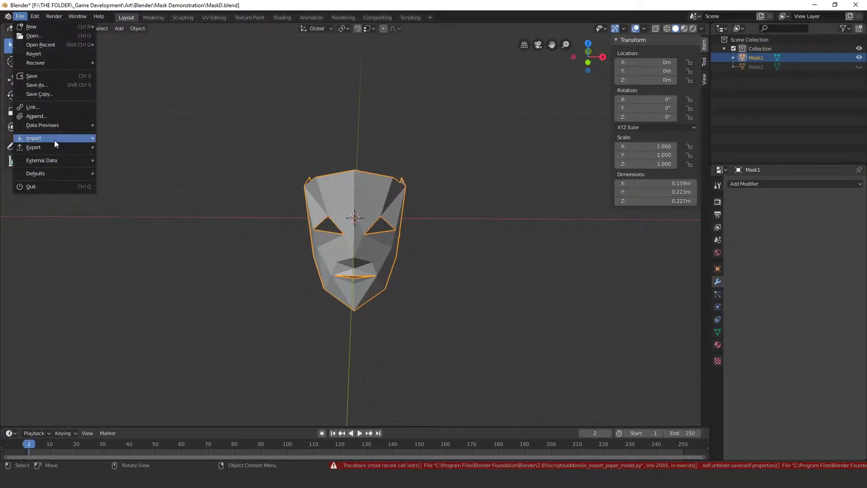
mouse_move(54, 148)
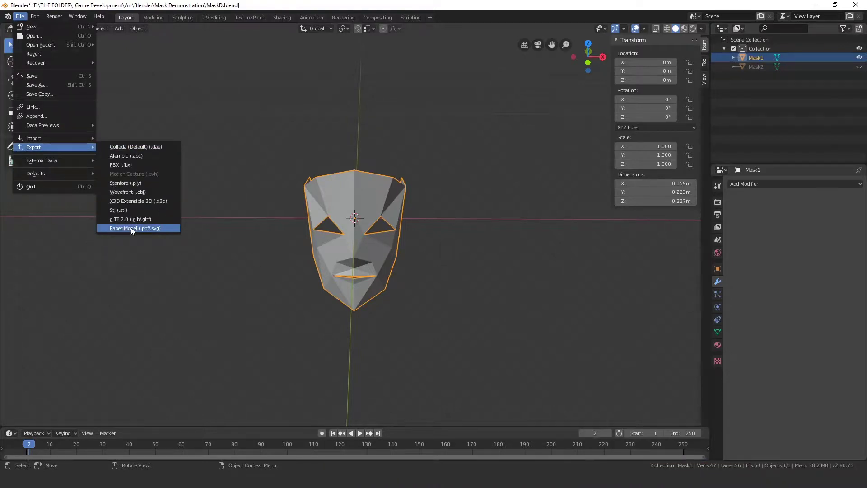
click(131, 227)
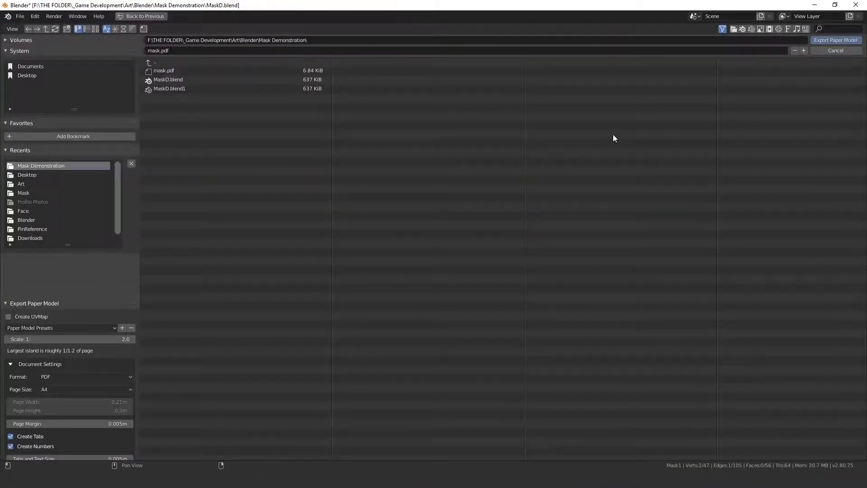
click(839, 39)
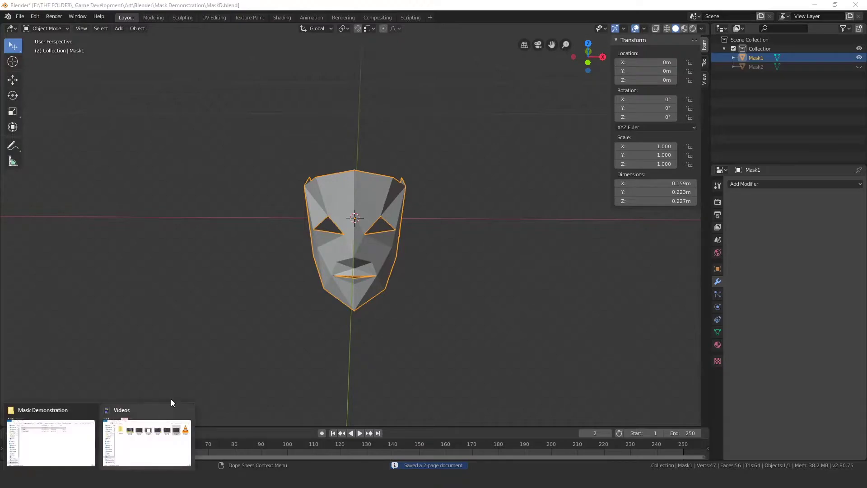
- Open the newly exported mask.pdf from the Mask Demonstration folder and review the islands on both pages
click(51, 436)
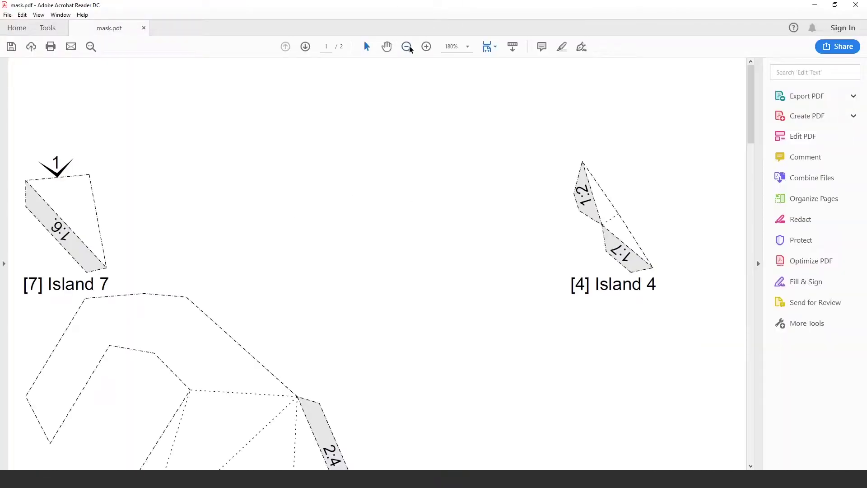
click(406, 46)
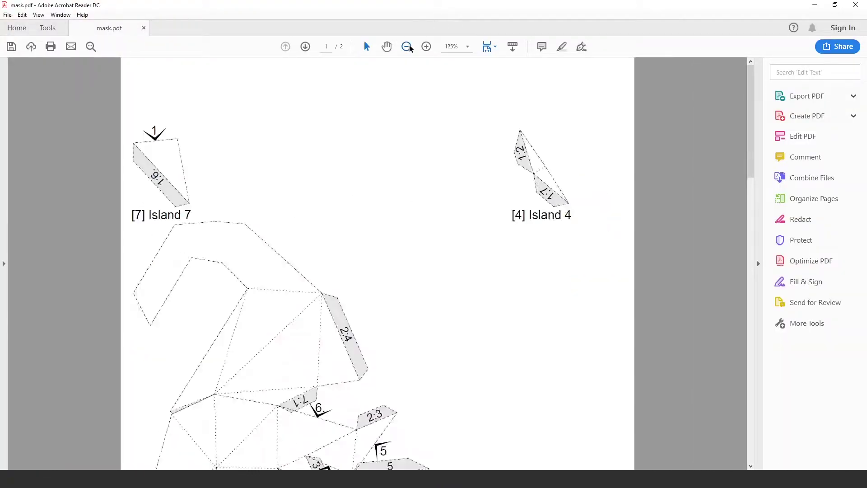
click(406, 47)
scroll(186, 407, down, 10)
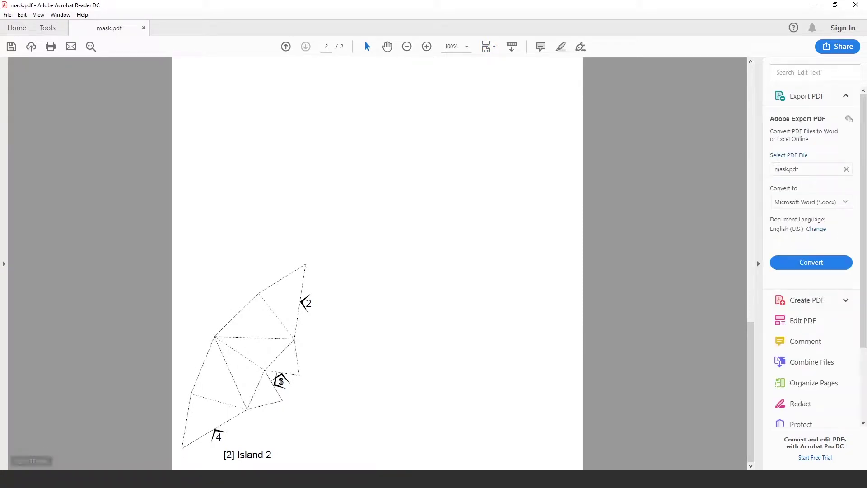
- Switch back to Blender and examine the mask's seams from several sides in Edit Mode with nothing selected
click(190, 479)
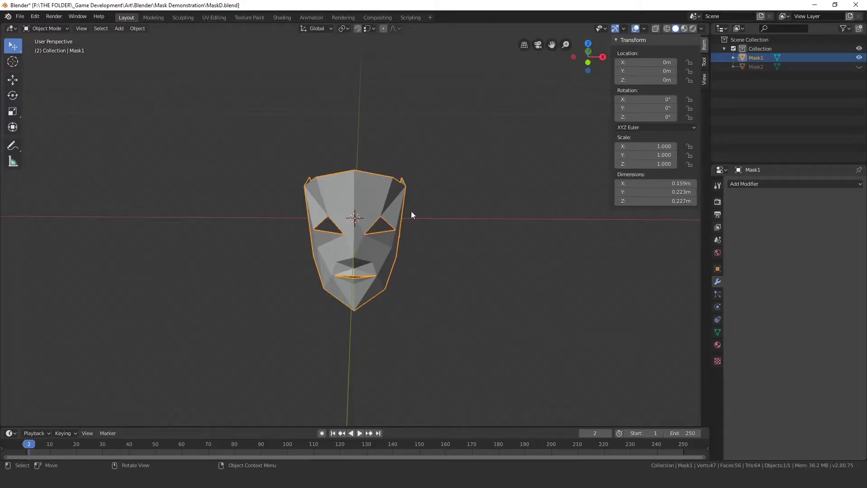
key(Tab)
middle_drag(411, 215, 447, 213)
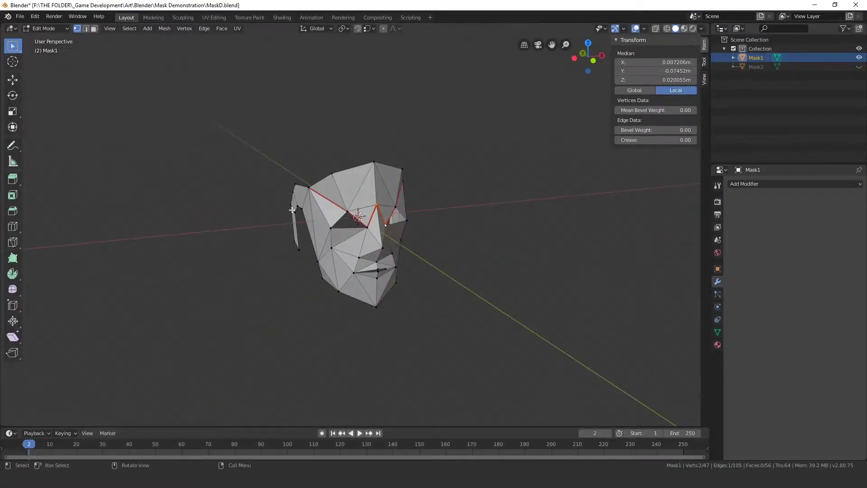
middle_drag(293, 210, 359, 216)
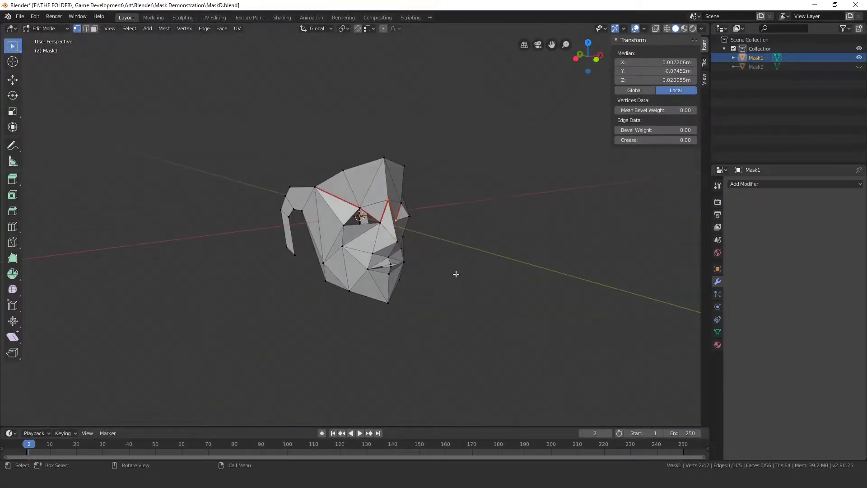
middle_drag(456, 274, 433, 218)
key(alt+a)
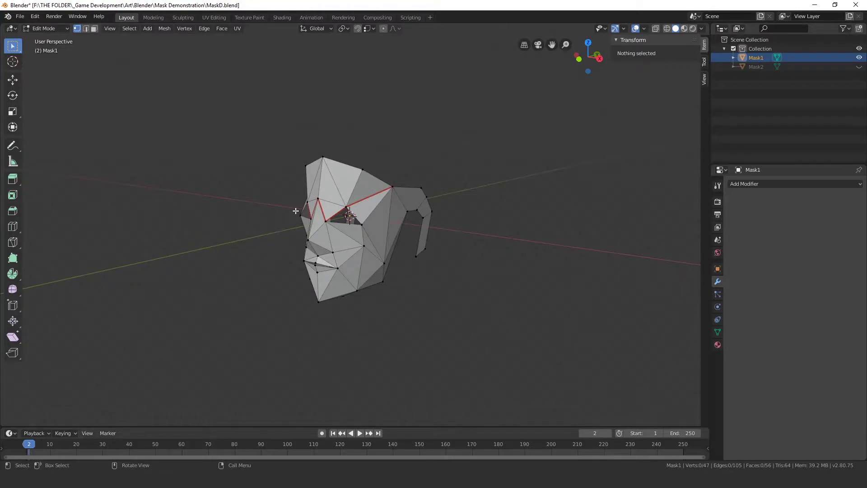
middle_drag(296, 211, 371, 190)
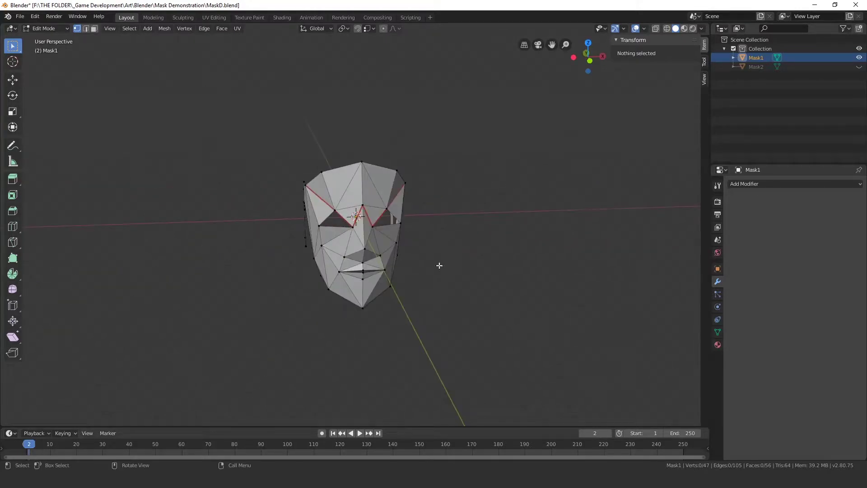
middle_drag(339, 270, 477, 201)
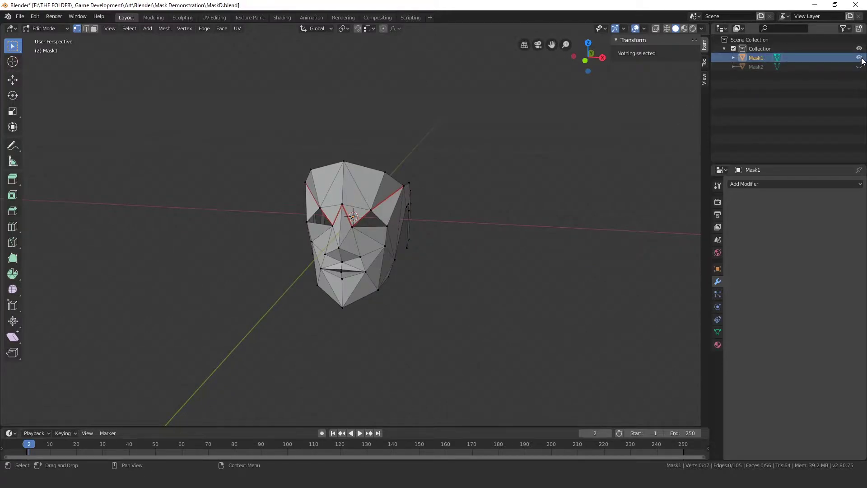
- Hide Mask1, show Mask2 instead, and enter Edit Mode on Mask2 to inspect its seams
click(860, 58)
click(859, 66)
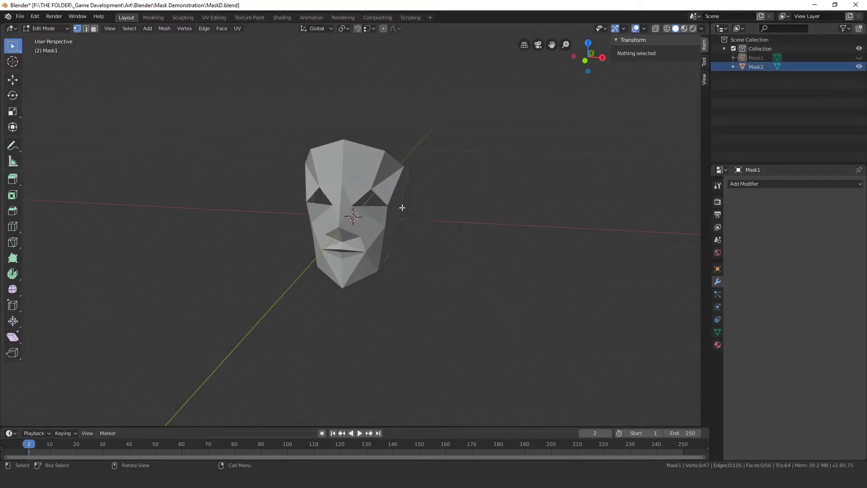
key(Tab)
click(330, 181)
key(Tab)
middle_drag(474, 210, 388, 218)
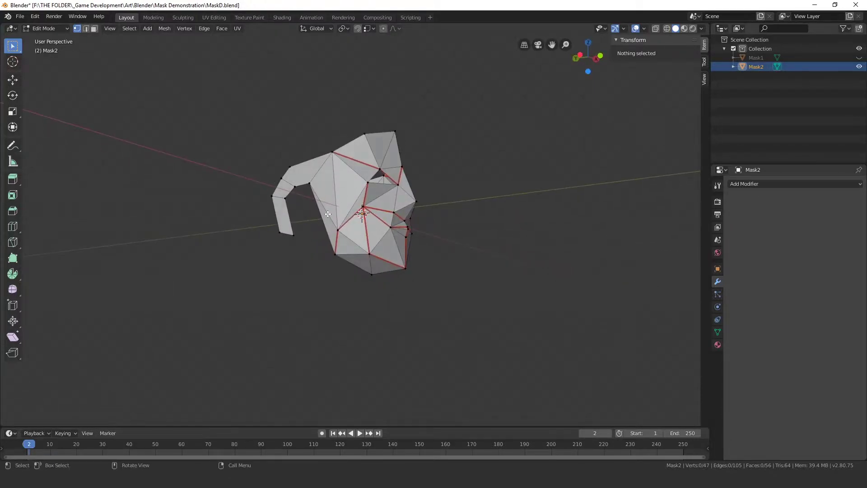
- Inspect Mask2's seams, return to Object Mode, and export it as an A4 paper model PDF, overwriting mask.pdf
middle_drag(328, 215, 339, 174)
middle_drag(356, 214, 448, 208)
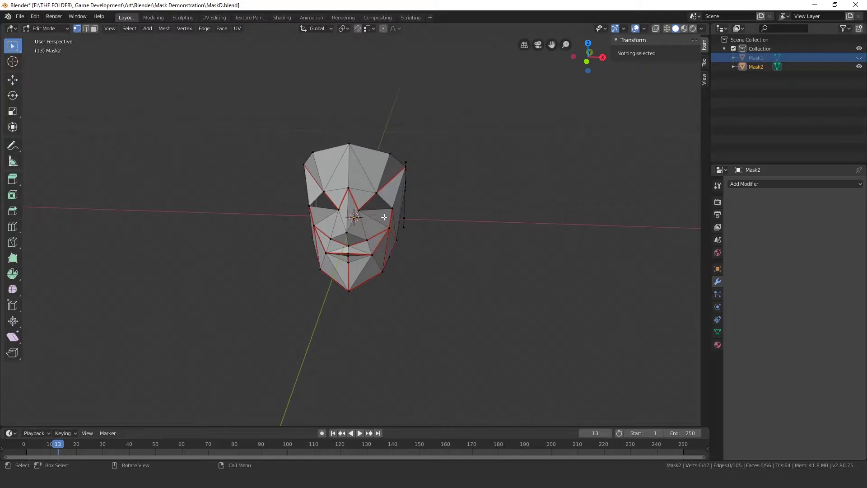
middle_drag(376, 164, 409, 138)
key(Tab)
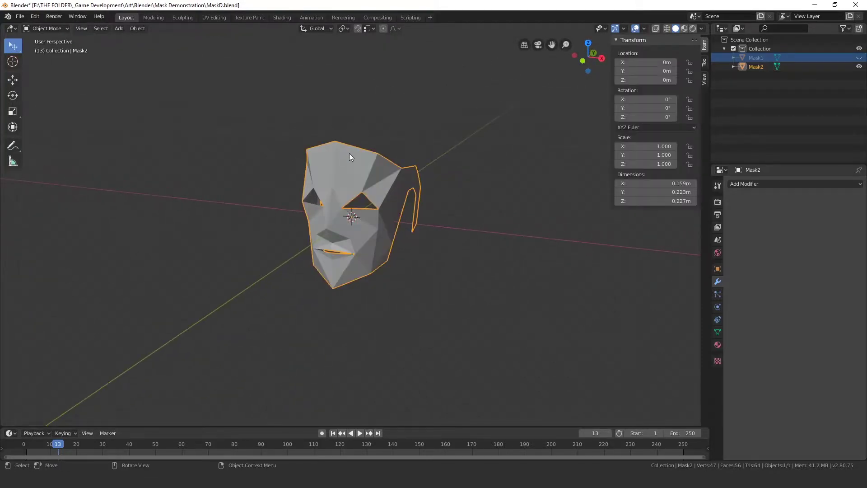
click(20, 16)
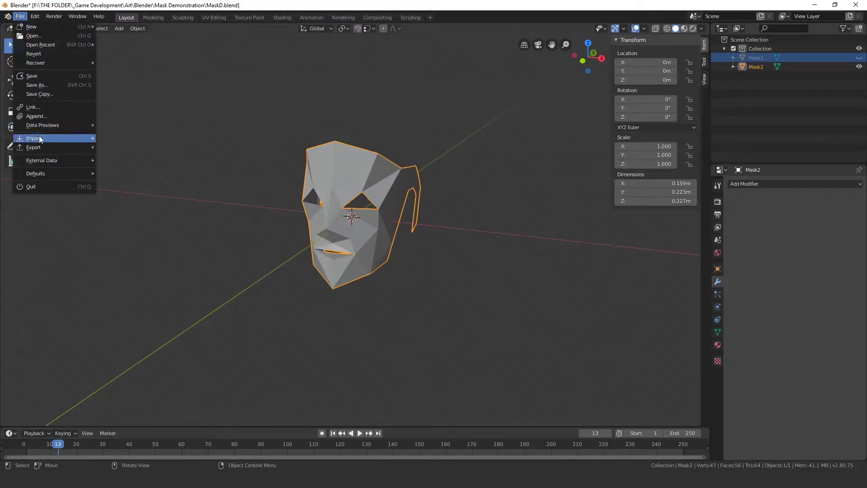
mouse_move(42, 148)
click(132, 227)
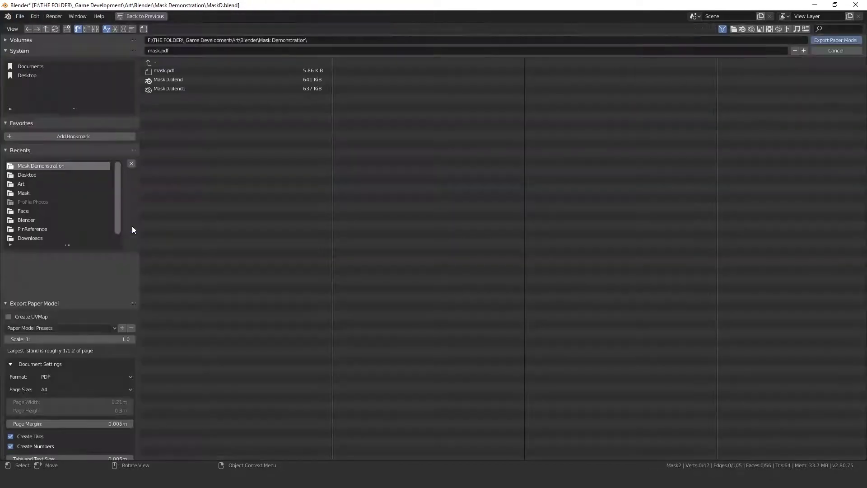
click(835, 40)
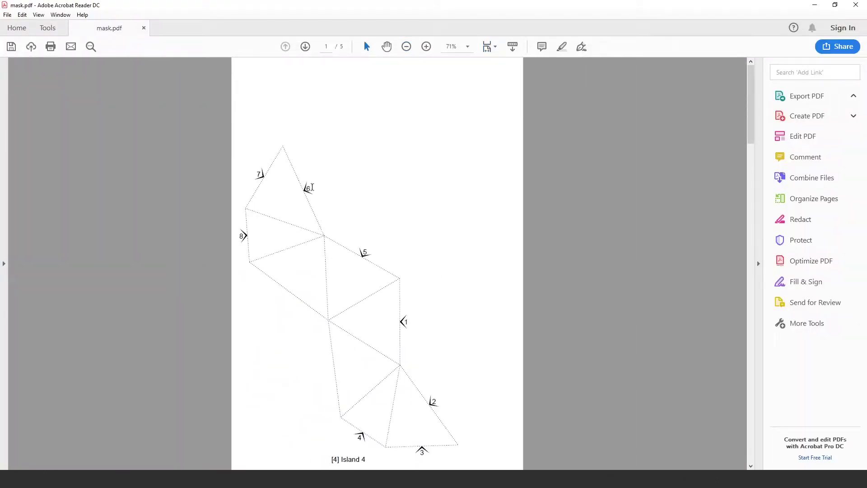
- Switch to the exported mask.pdf in Acrobat Reader and review the islands on its first three pages
scroll(323, 232, down, 3)
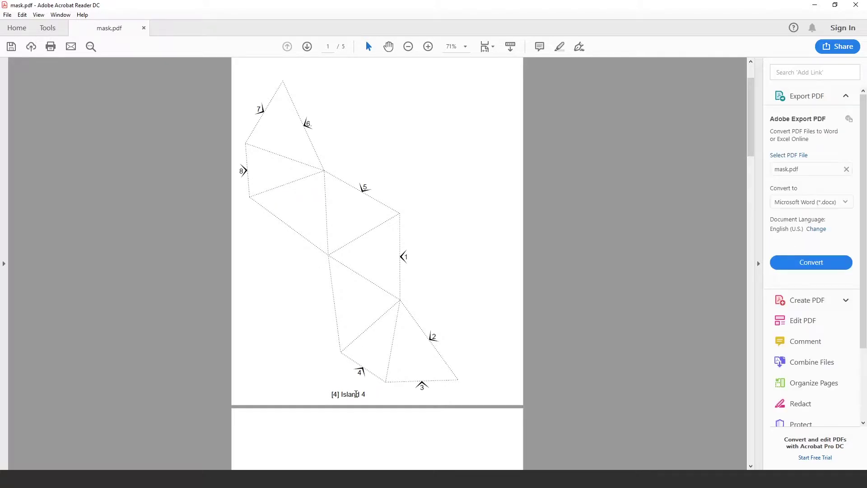
click(356, 394)
scroll(355, 362, down, 8)
scroll(351, 298, up, 11)
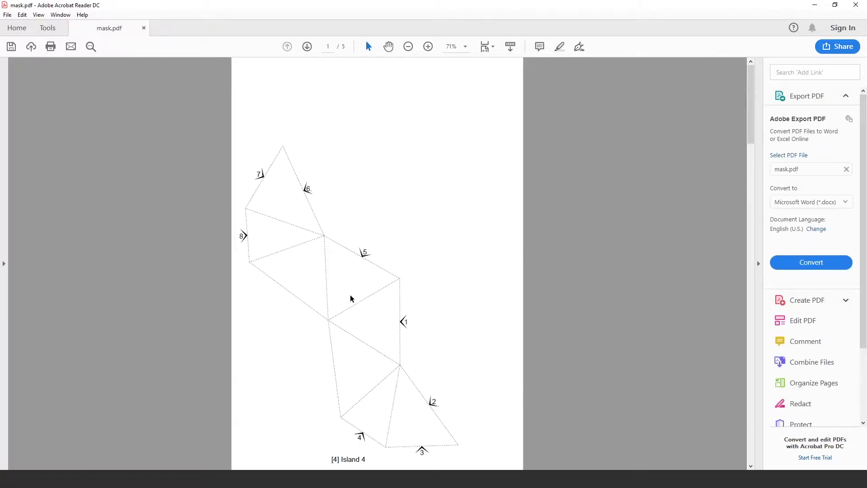
scroll(352, 298, down, 16)
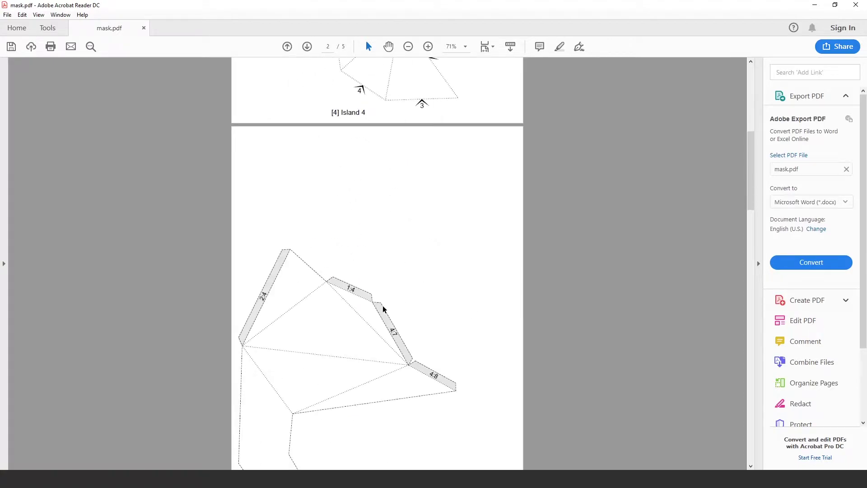
scroll(383, 309, down, 15)
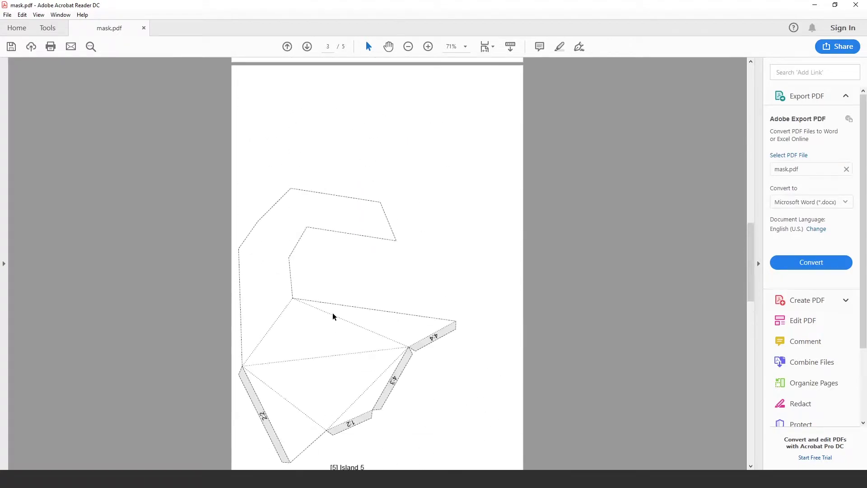
scroll(334, 317, up, 20)
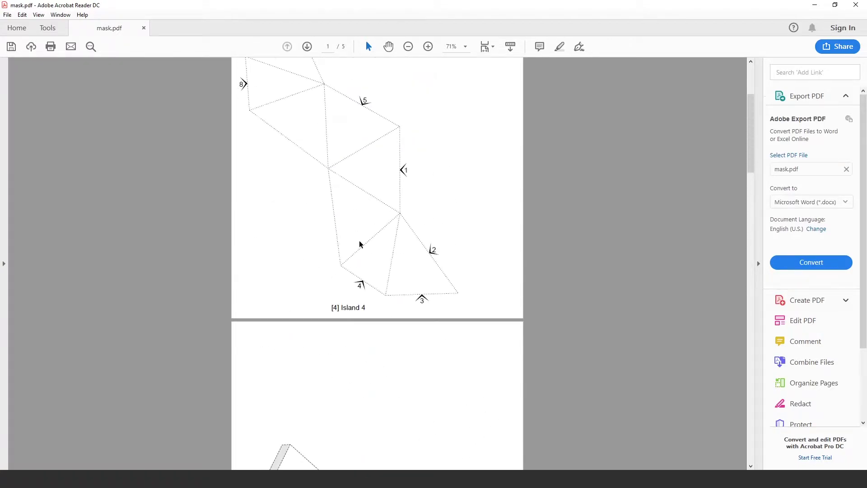
- Examine the numbered glue tabs on page 2 and compare them with the islands through page 5
scroll(360, 244, down, 11)
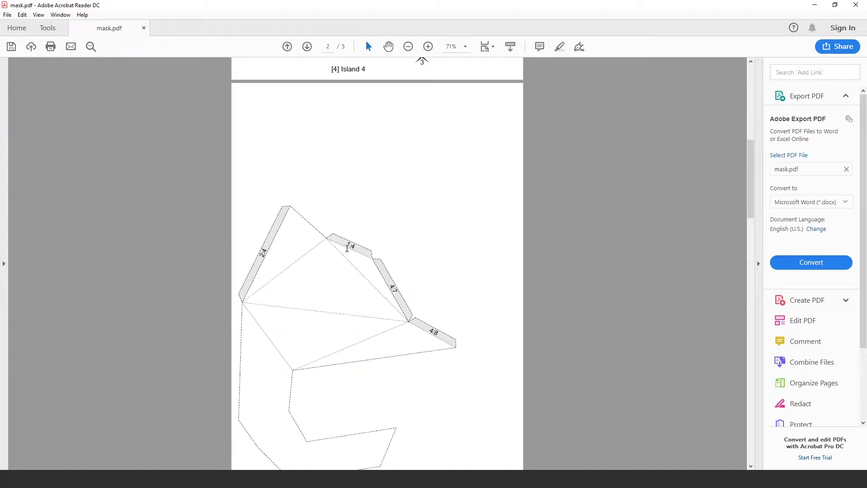
scroll(360, 250, up, 1)
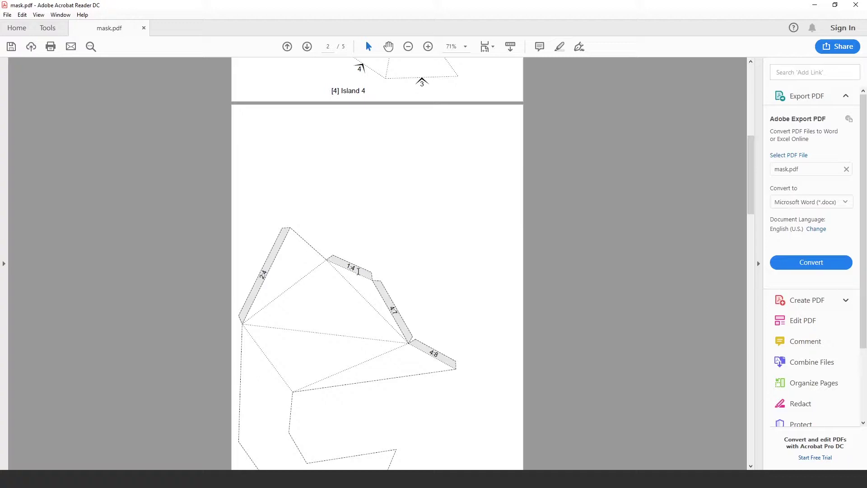
scroll(343, 266, down, 10)
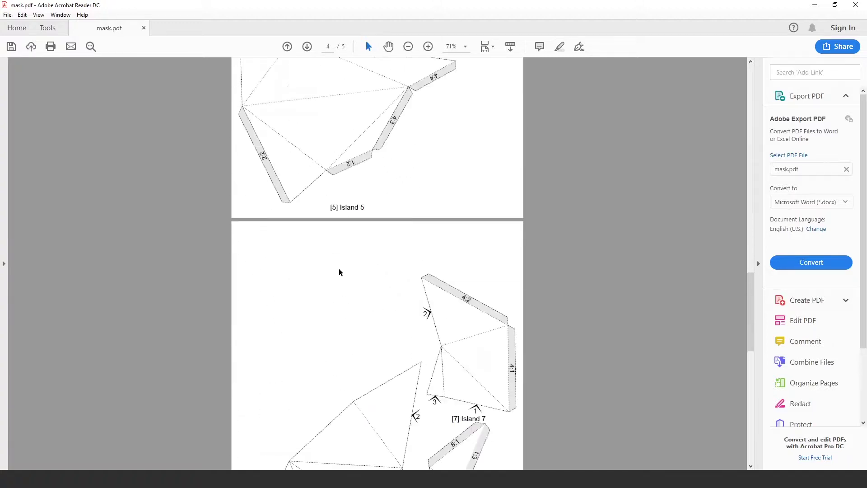
scroll(359, 344, down, 6)
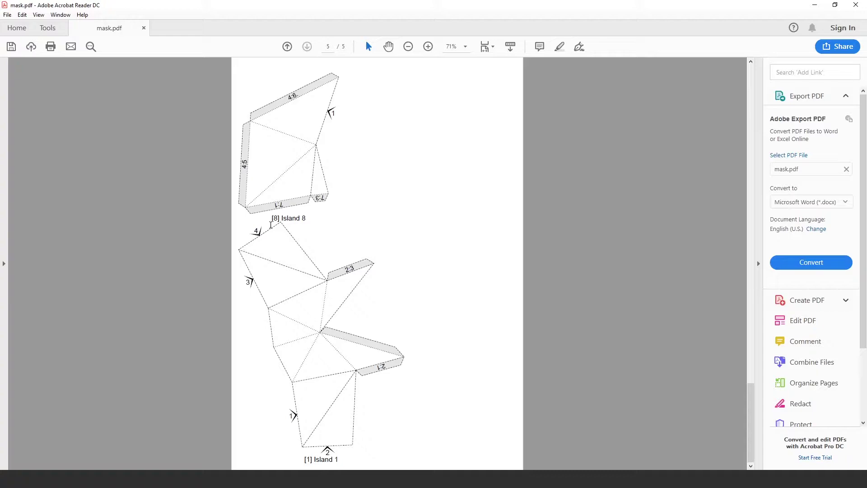
scroll(364, 218, up, 12)
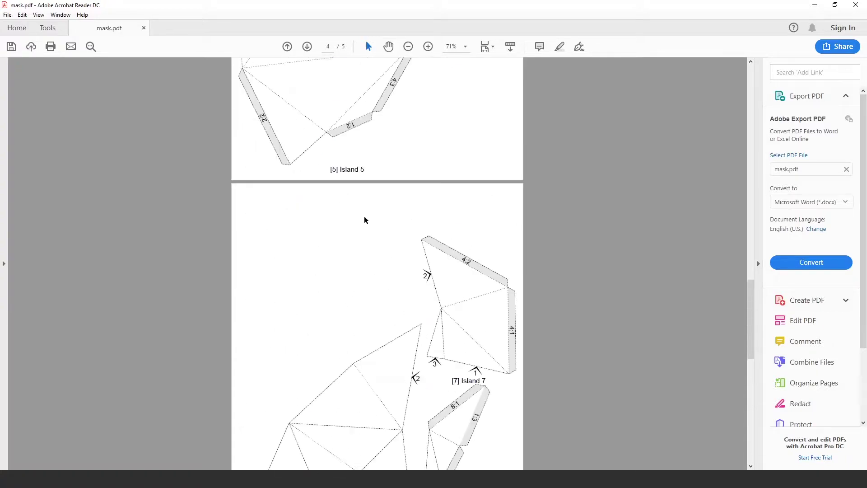
scroll(365, 220, up, 5)
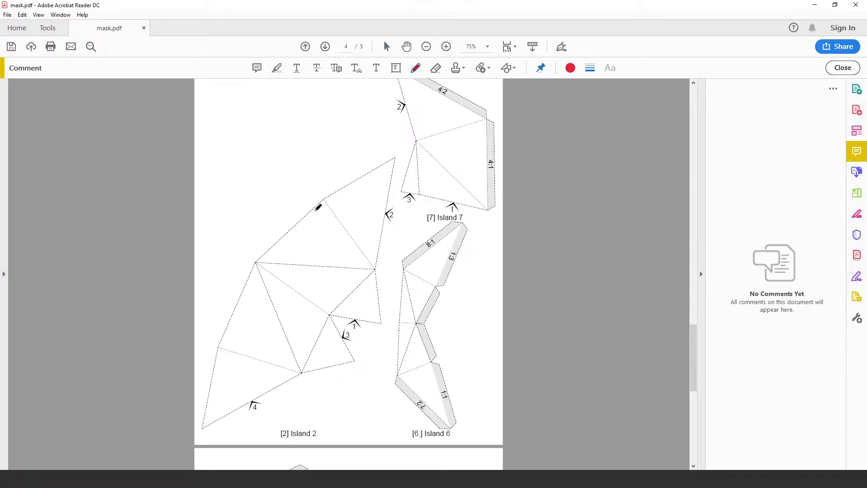
- Zoom page 4 to 200% on Island 2, circle its upper dotted line freehand in red, and delete the marks
click(447, 48)
click(448, 47)
scroll(416, 304, down, 7)
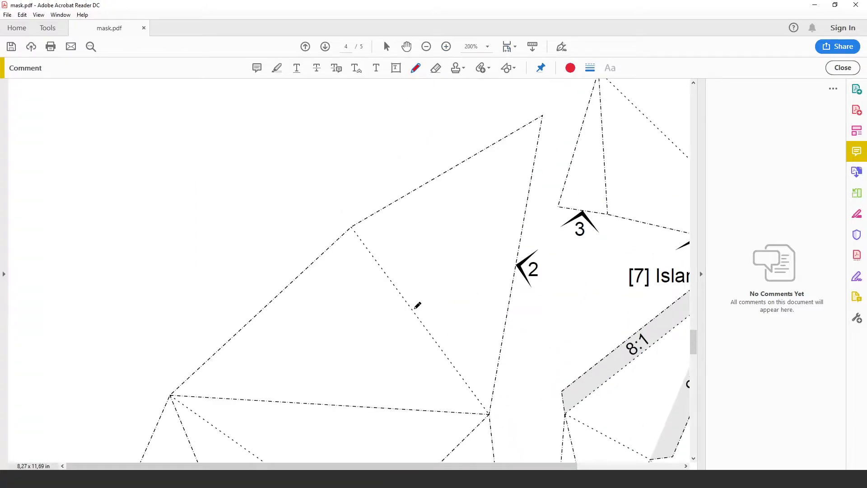
mouse_move(485, 220)
mouse_down()
mouse_move(130, 199)
mouse_move(499, 248)
mouse_move(459, 226)
mouse_up()
key(Delete)
scroll(486, 199, up, 2)
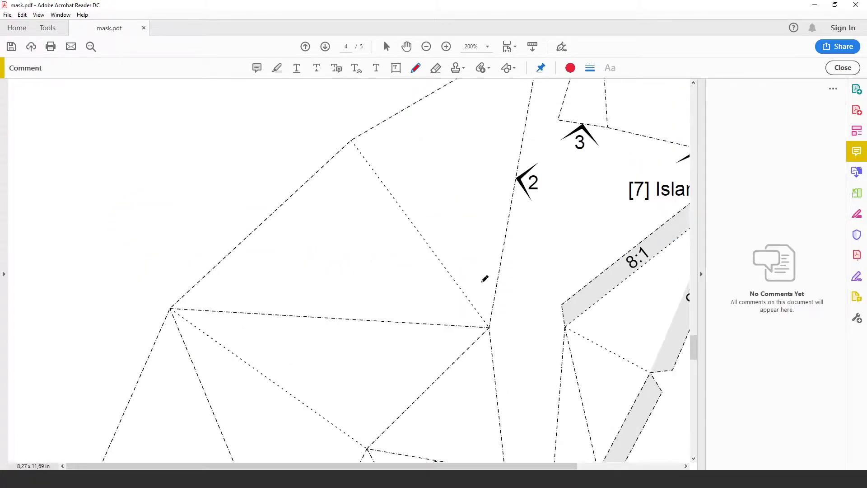
mouse_move(478, 283)
mouse_down()
mouse_move(375, 134)
mouse_move(391, 257)
mouse_move(497, 333)
mouse_up()
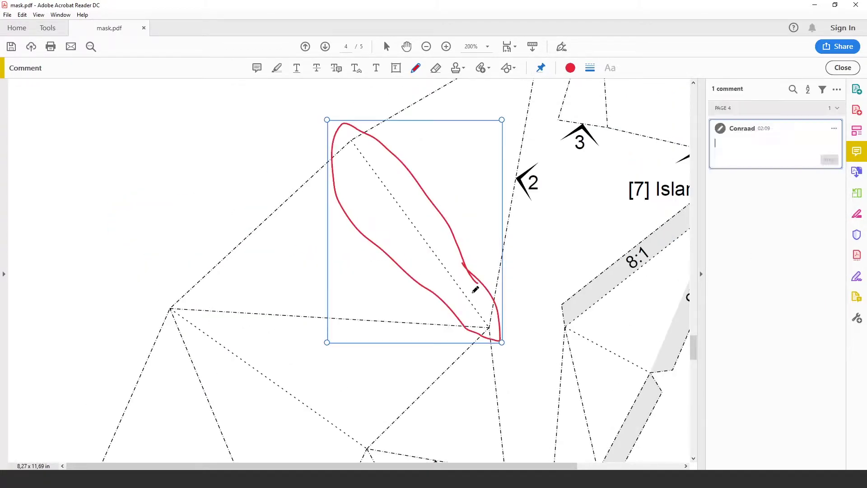
key(Delete)
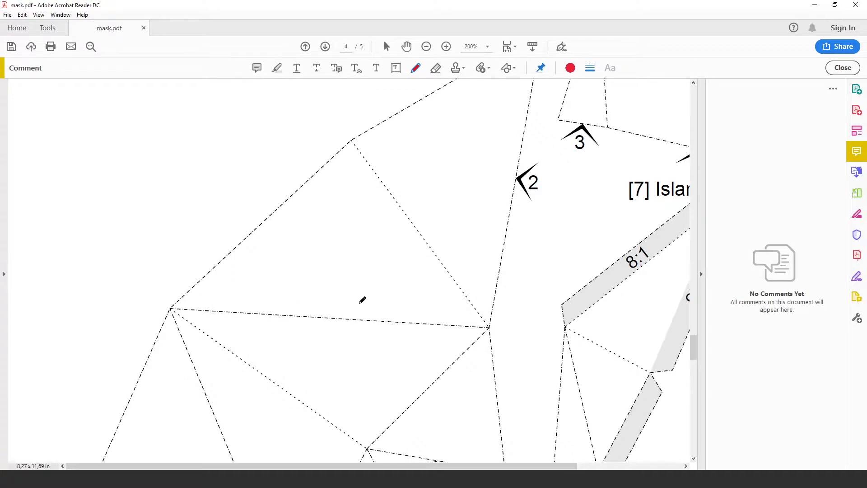
- Circle the nearly horizontal dash-dotted line across Island 2 in red, delete that mark, and draw another above it
mouse_move(363, 299)
mouse_down()
mouse_move(155, 290)
mouse_move(422, 358)
mouse_move(439, 300)
mouse_move(373, 296)
mouse_up()
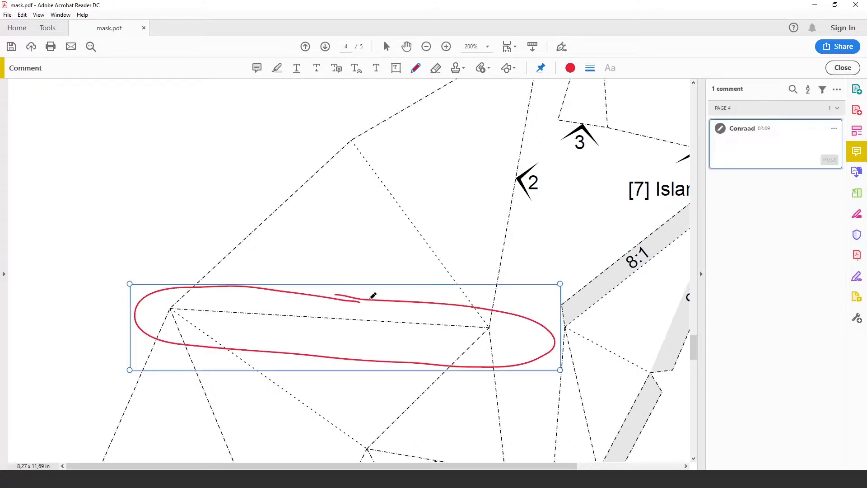
key(Delete)
mouse_move(464, 247)
mouse_down()
mouse_move(424, 161)
mouse_move(334, 167)
mouse_move(480, 357)
mouse_move(463, 239)
mouse_up()
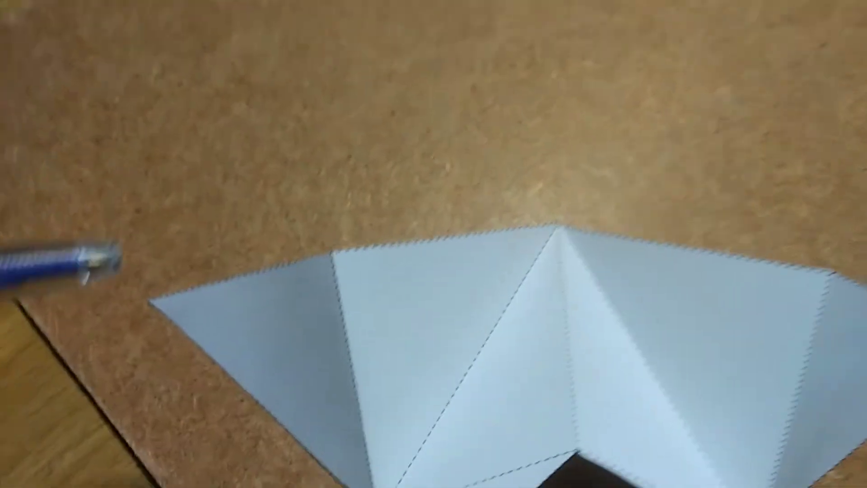